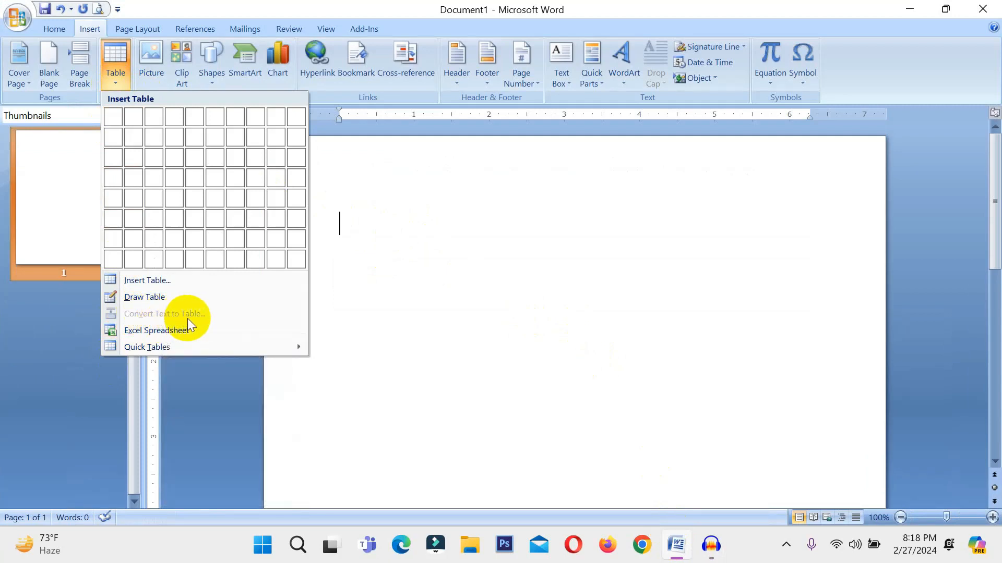
click(417, 242)
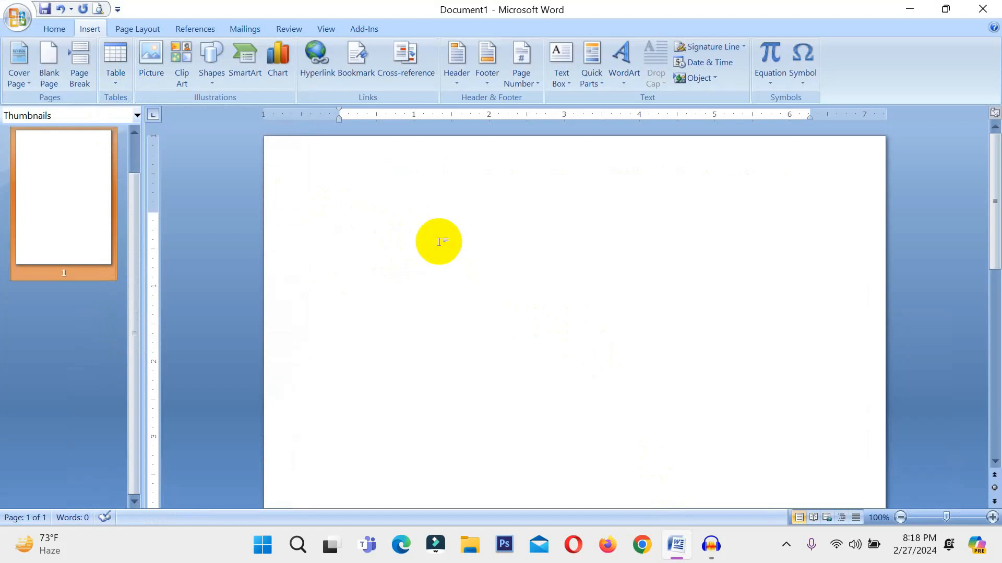
text(No)
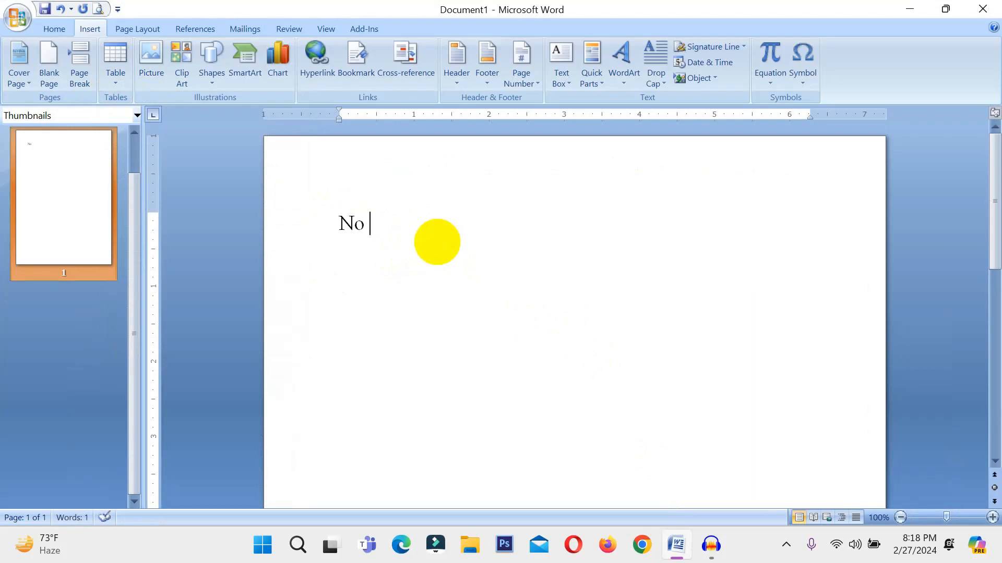
key(BackSpace)
key(BackSpace)
key(BackSpace)
Write a header line with the tab-separated titles Sl No, Name and Mobile.
text(Sl No)
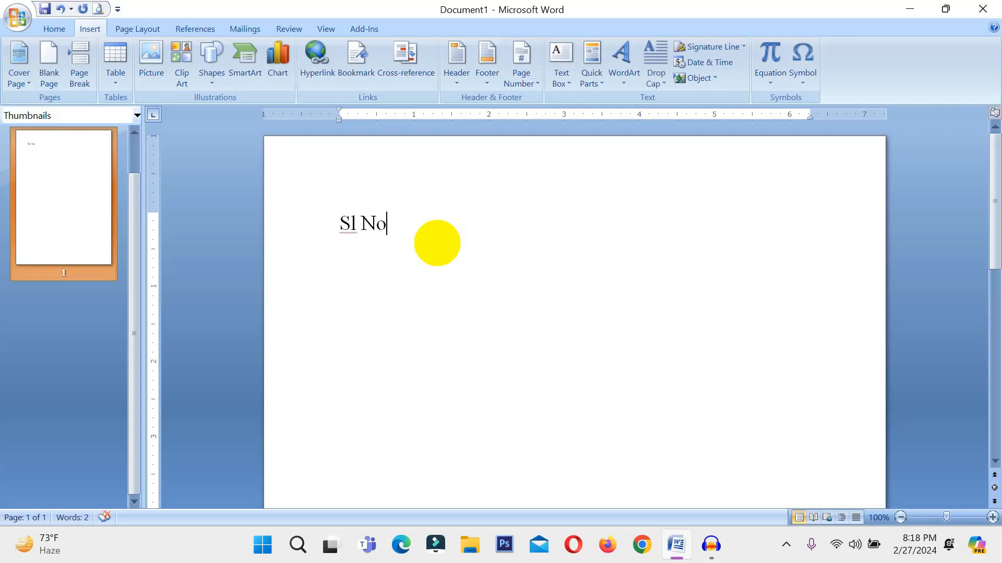
key(Tab)
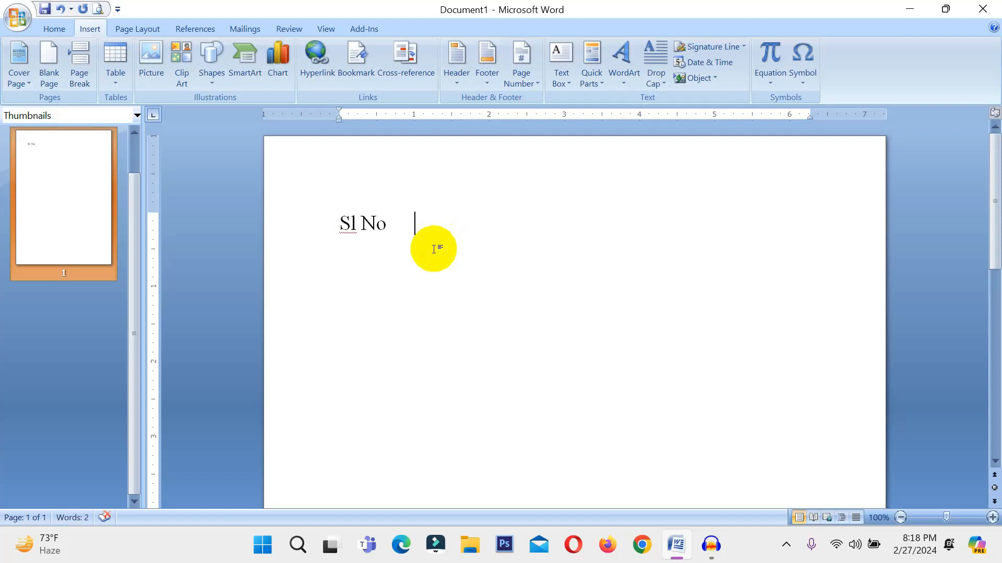
text(Name)
key(Tab)
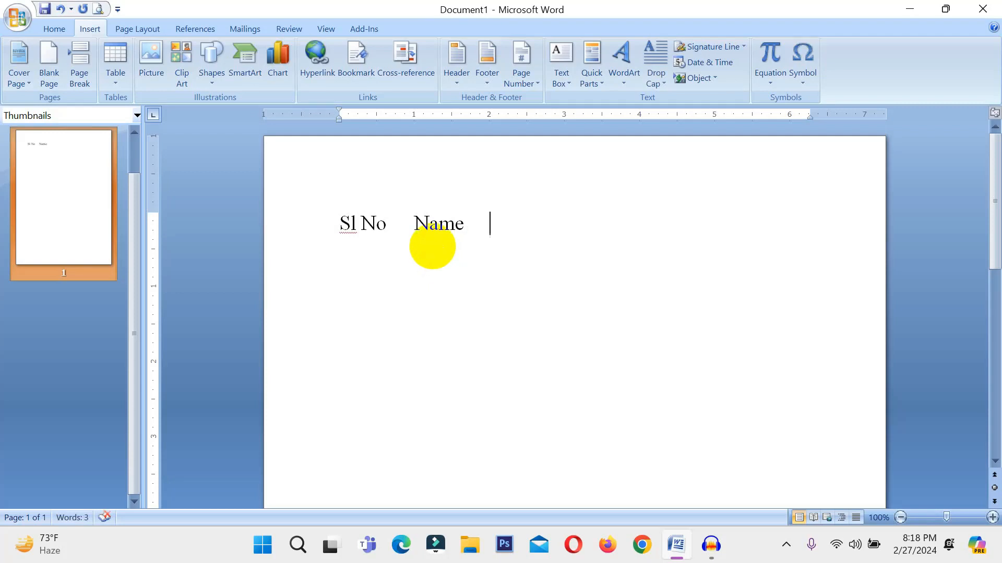
text(Mobile)
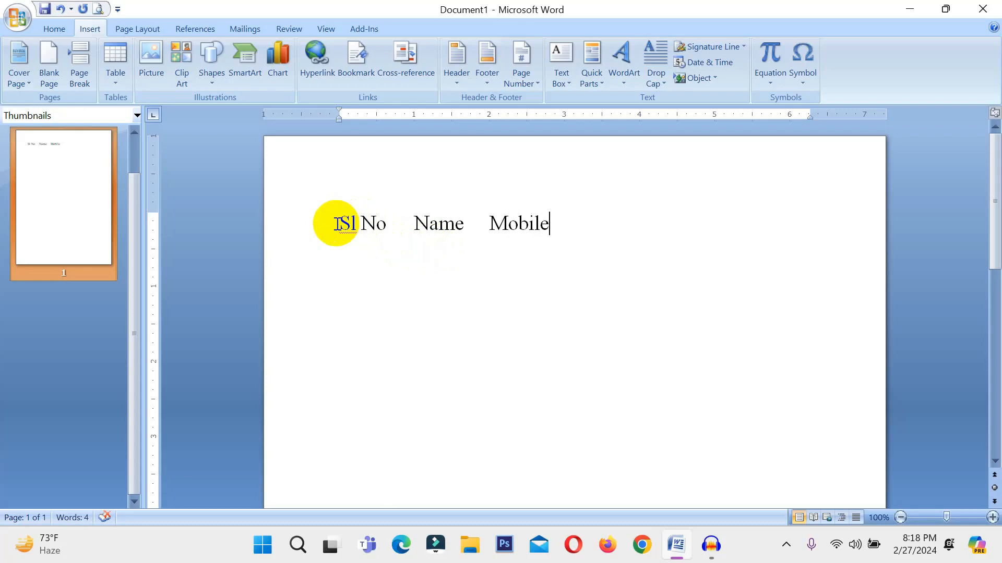
Add a tab-separated line below the header with serial number 1, the first person's name and their mobile number.
key(Return)
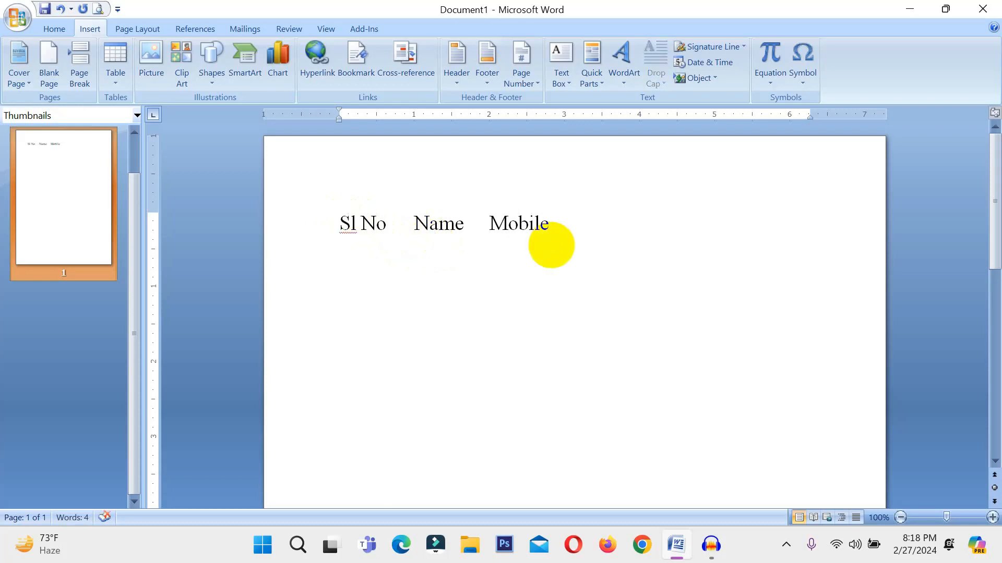
text(1)
key(Tab)
text(Sujan)
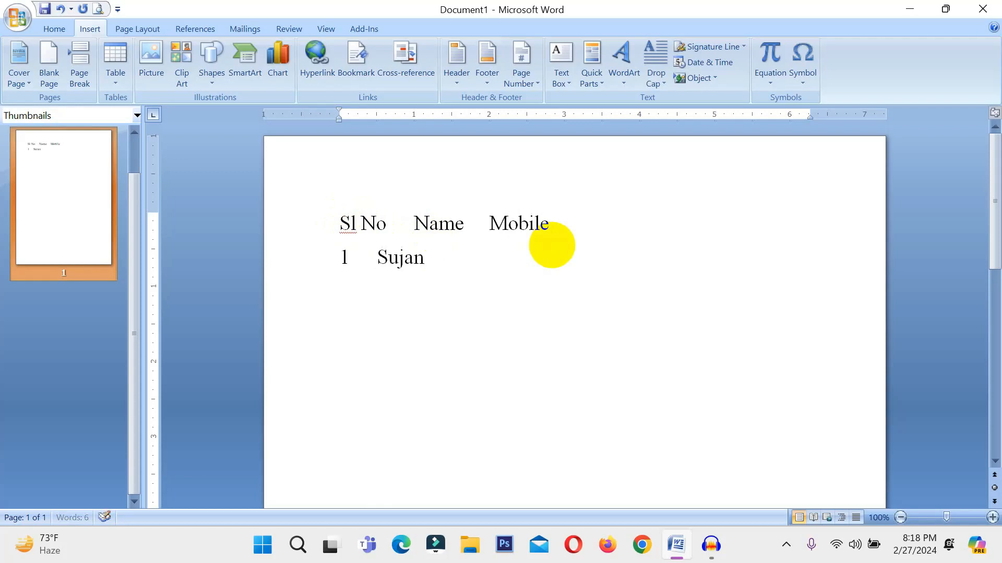
key(Tab)
text(w)
key(BackSpace)
text(345857468)
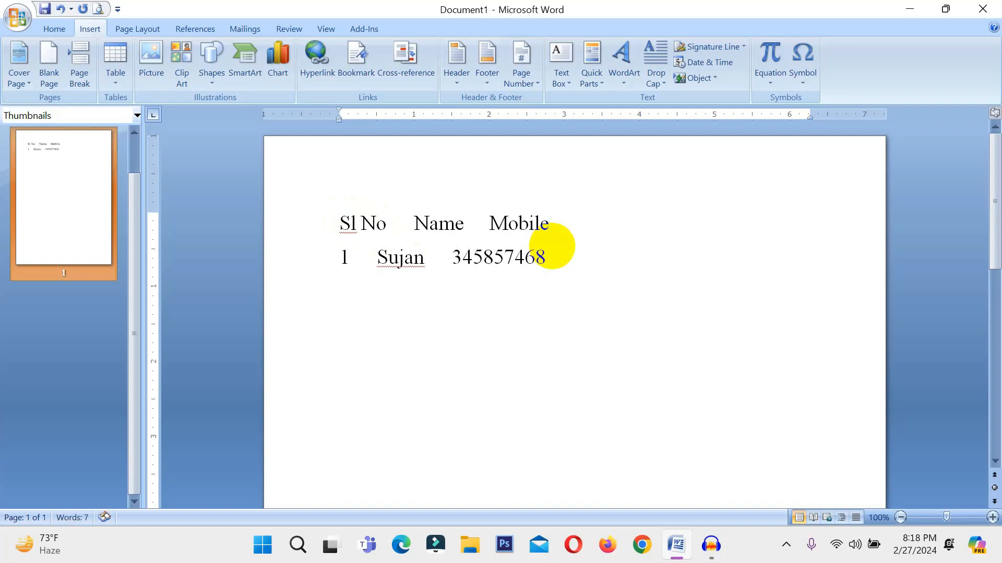
Add a line with serial number 2, the second person's name and their mobile number, separated by tabs.
key(Return)
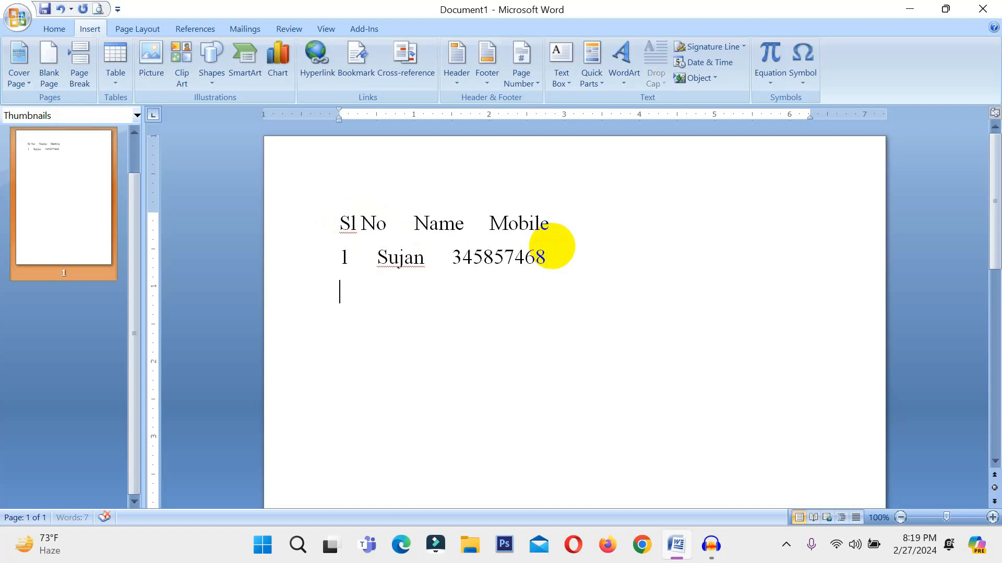
text(2)
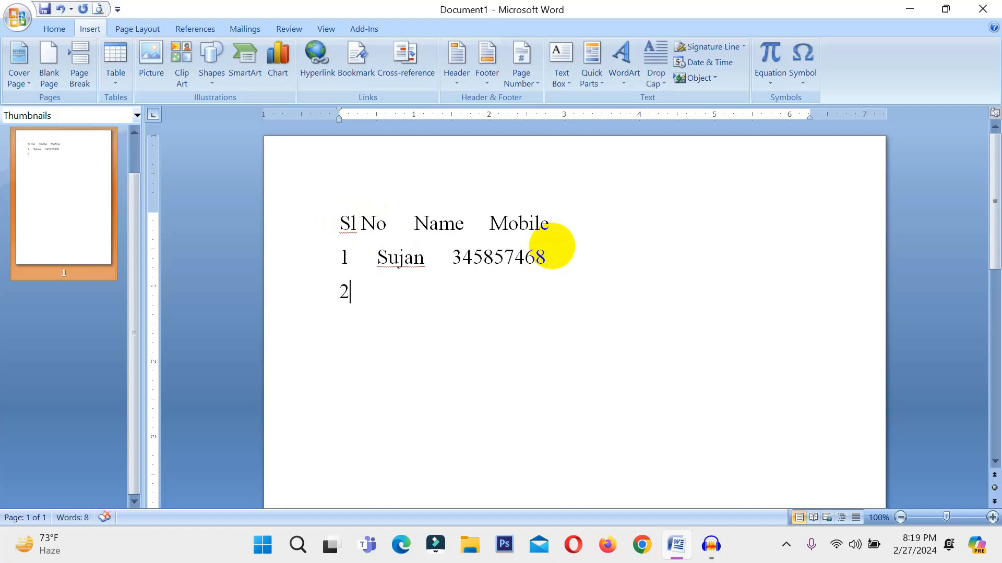
key(Tab)
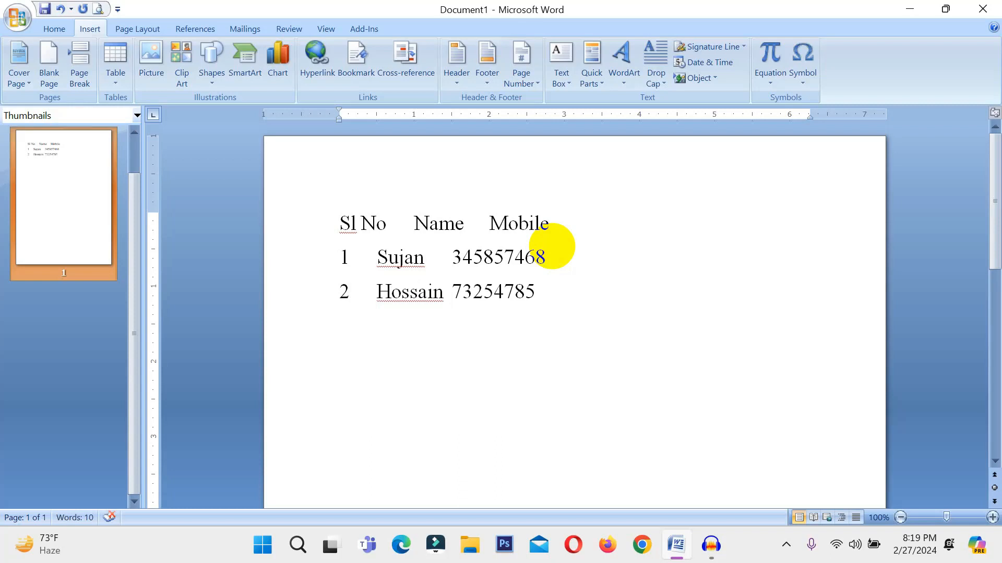
Add a third tab-separated record with serial number 3, the person's name and a ten-digit mobile number.
key(Tab)
text(Maria)
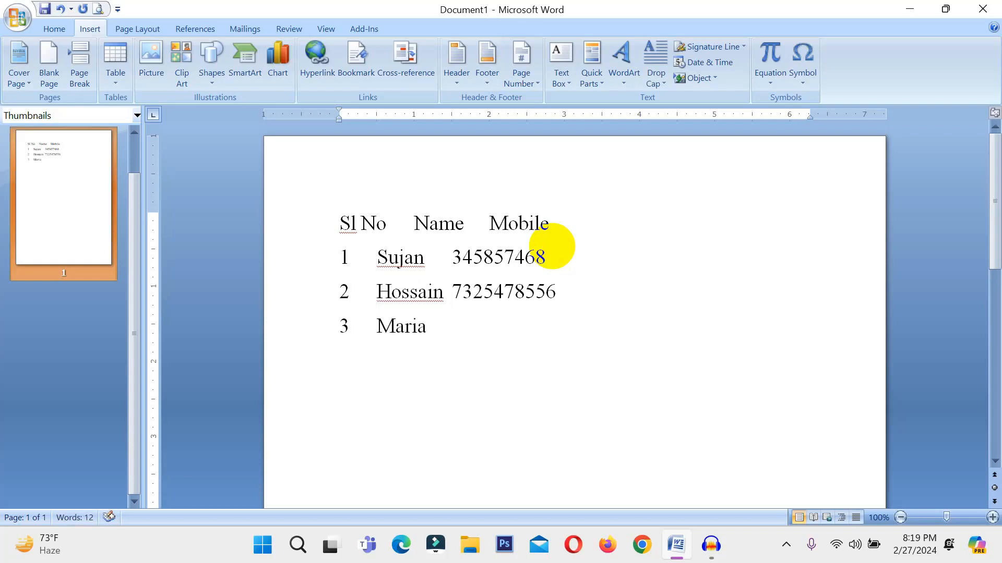
key(Tab)
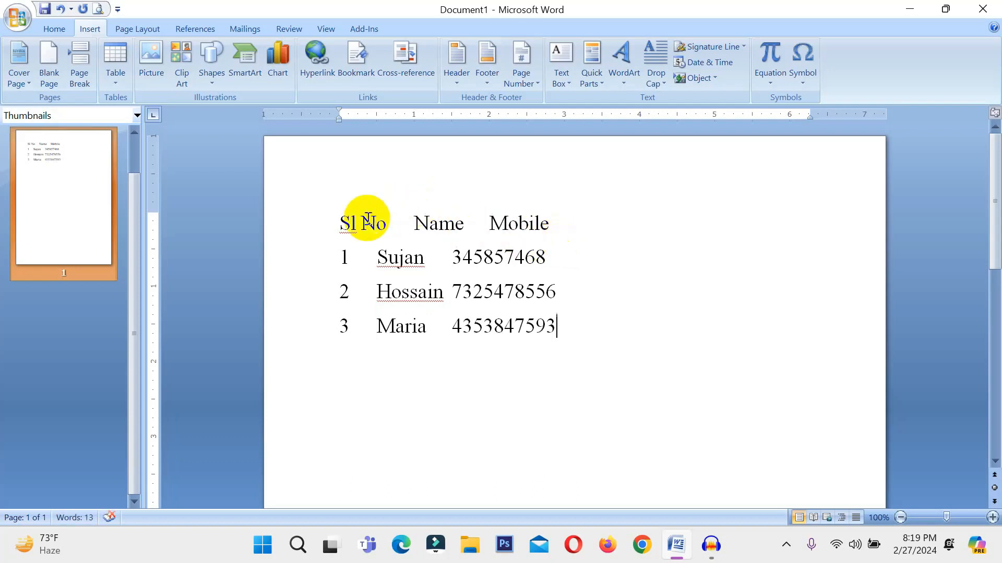
Convert all four lines of text to a table with 3 columns, separating the text at tabs.
drag(336, 221, 543, 331)
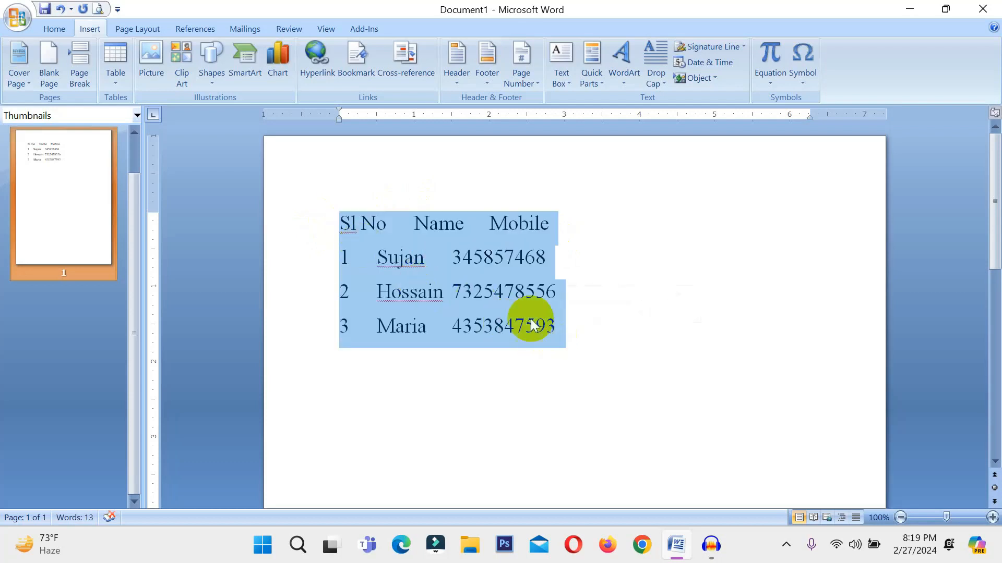
click(117, 77)
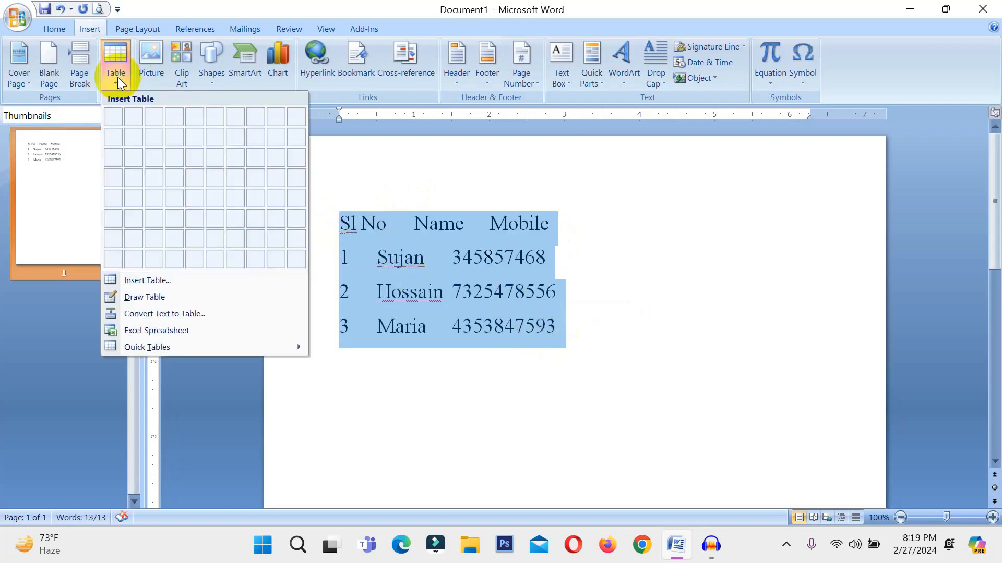
click(186, 315)
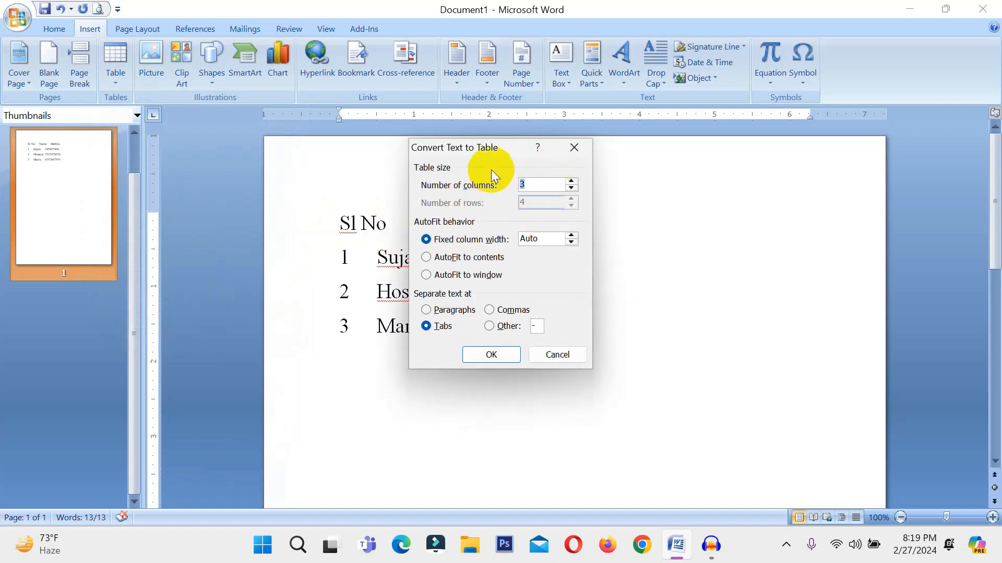
drag(483, 147, 699, 147)
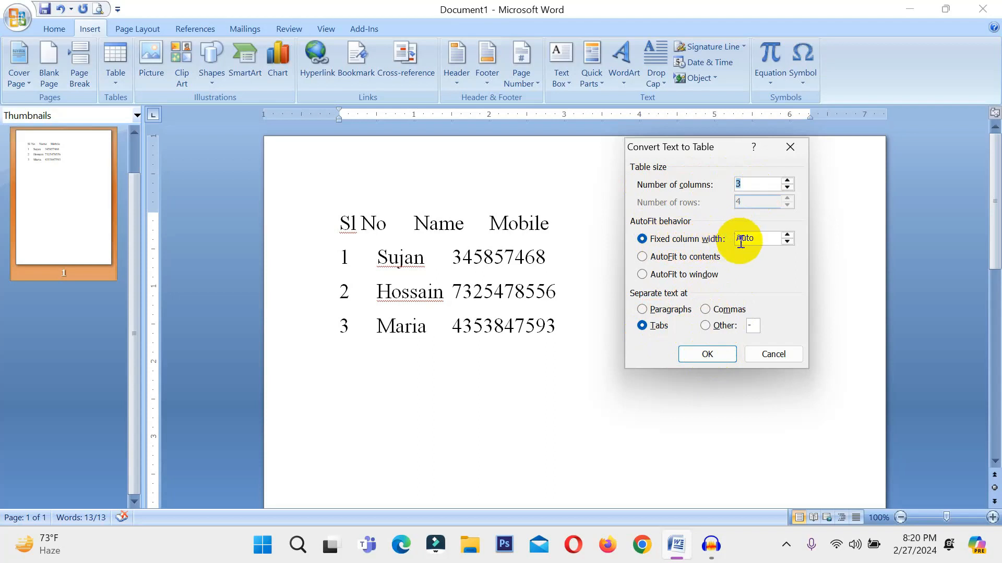
click(708, 354)
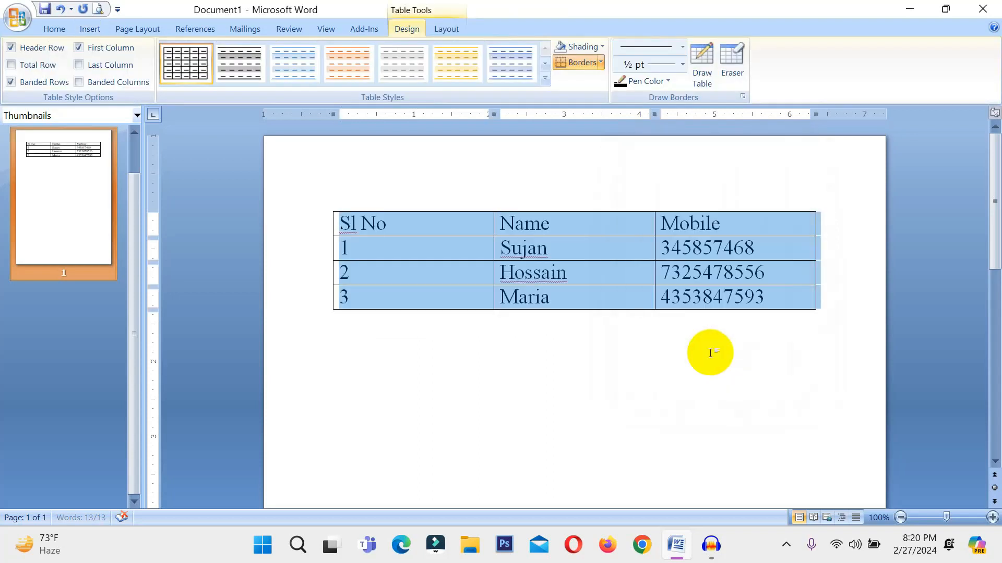
Convert the whole table to text, separating the cell contents with paragraph marks.
click(767, 249)
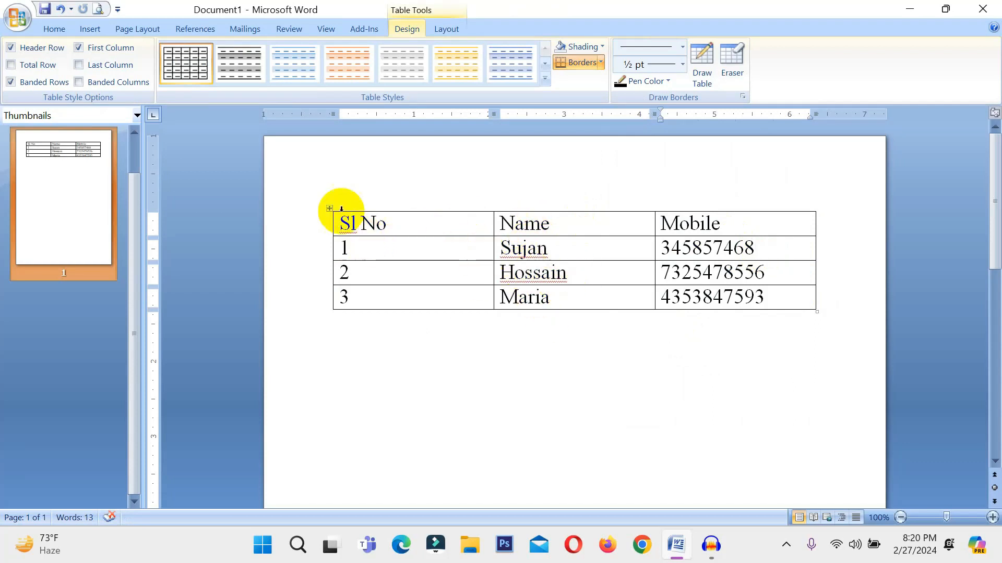
click(438, 328)
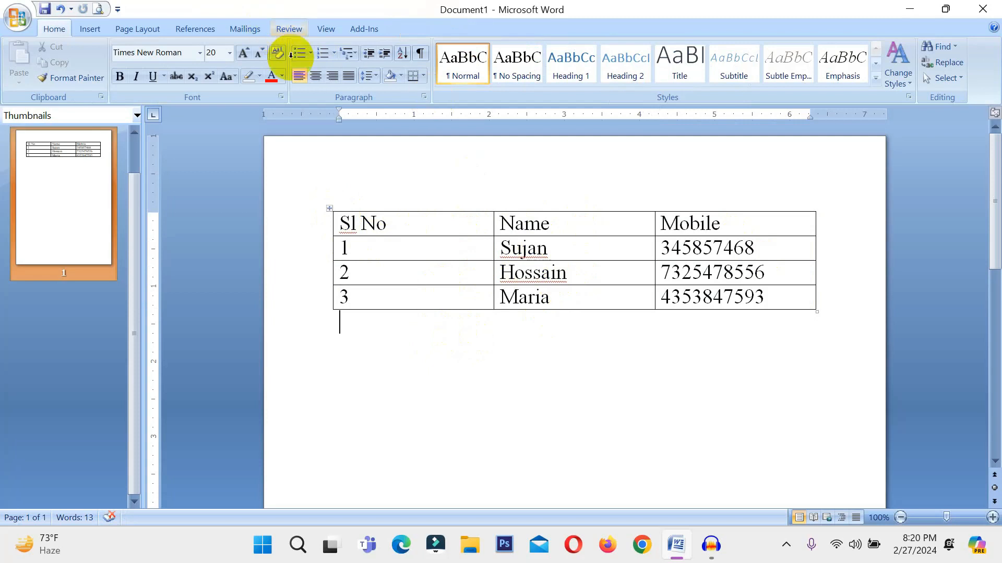
click(419, 249)
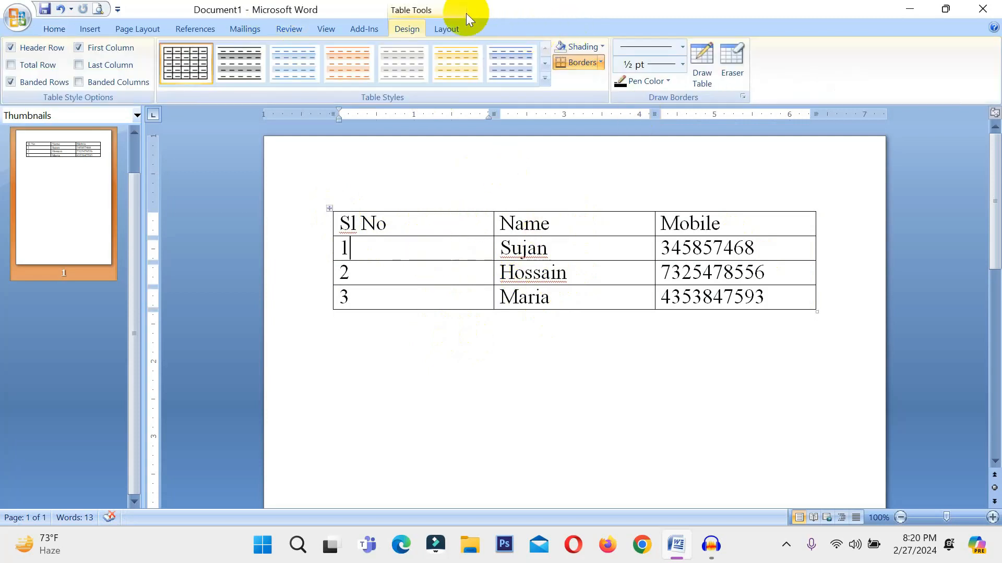
click(448, 28)
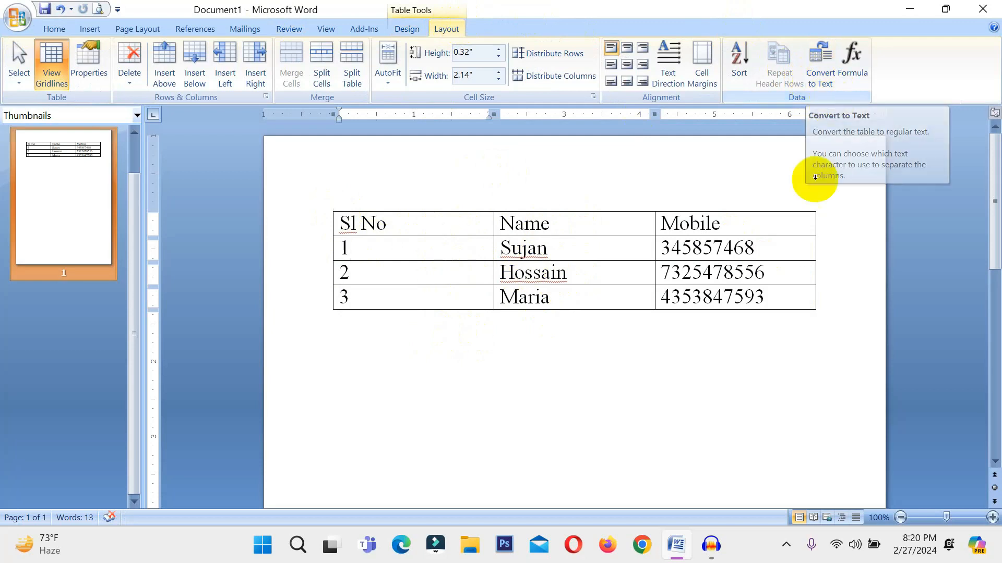
click(331, 209)
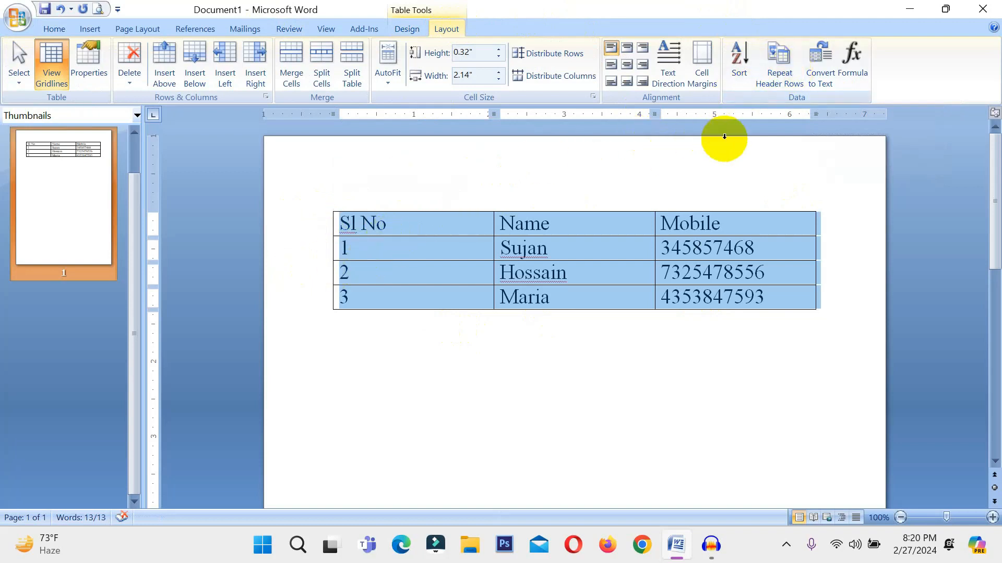
click(816, 78)
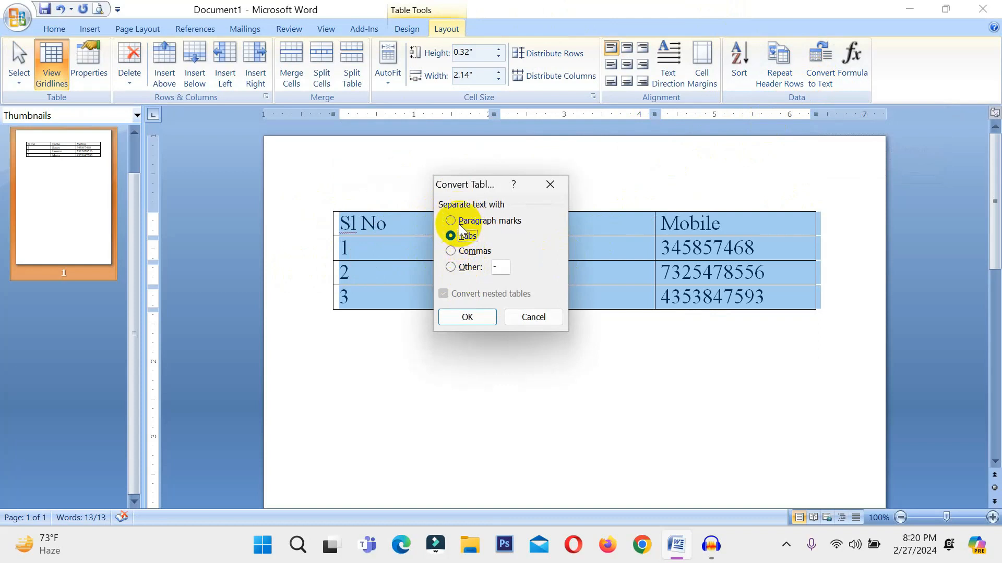
click(457, 221)
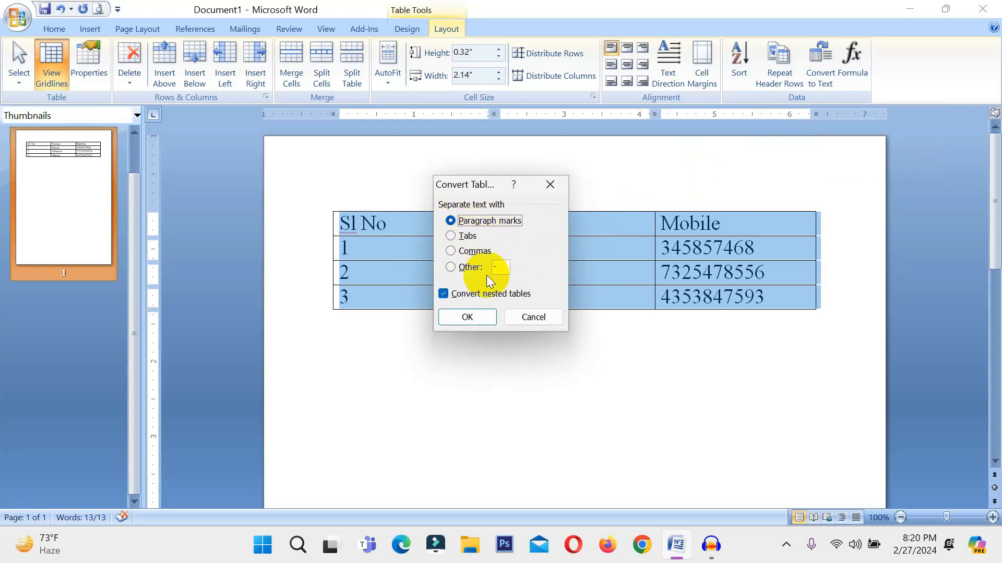
click(467, 317)
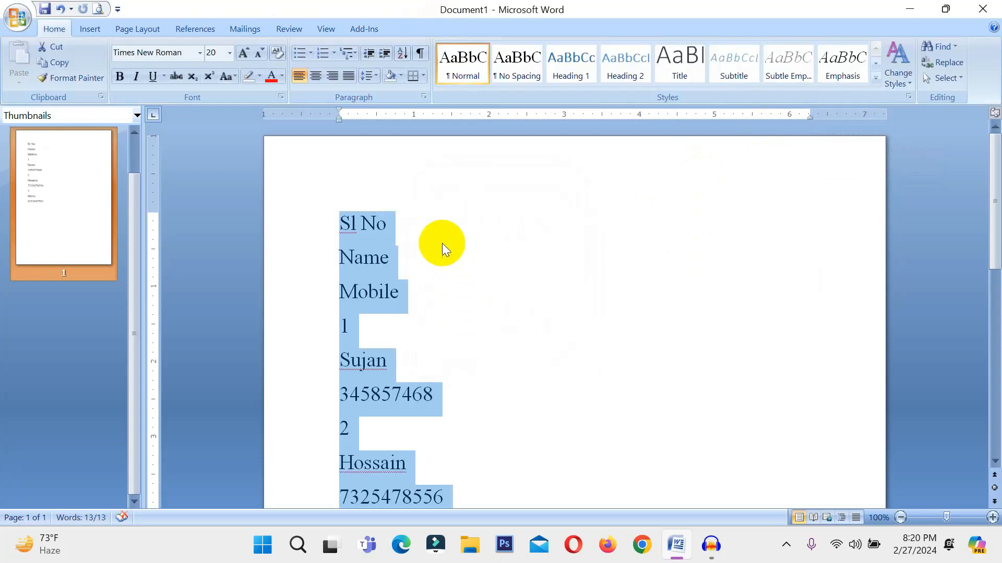
Convert the selected list of paragraphs to a table with 3 columns, separating the text at paragraphs.
scroll(452, 326, down, 5)
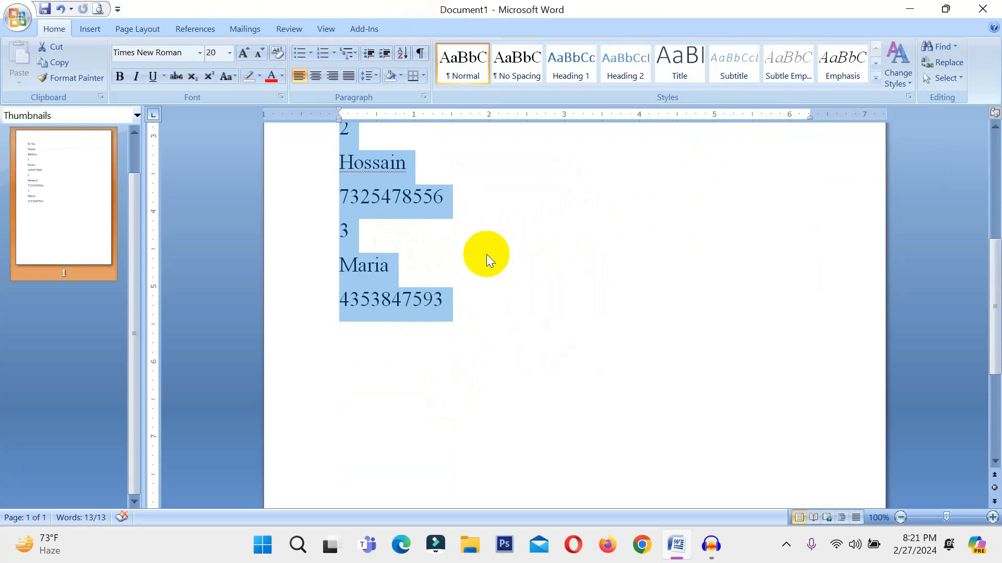
click(100, 27)
click(113, 65)
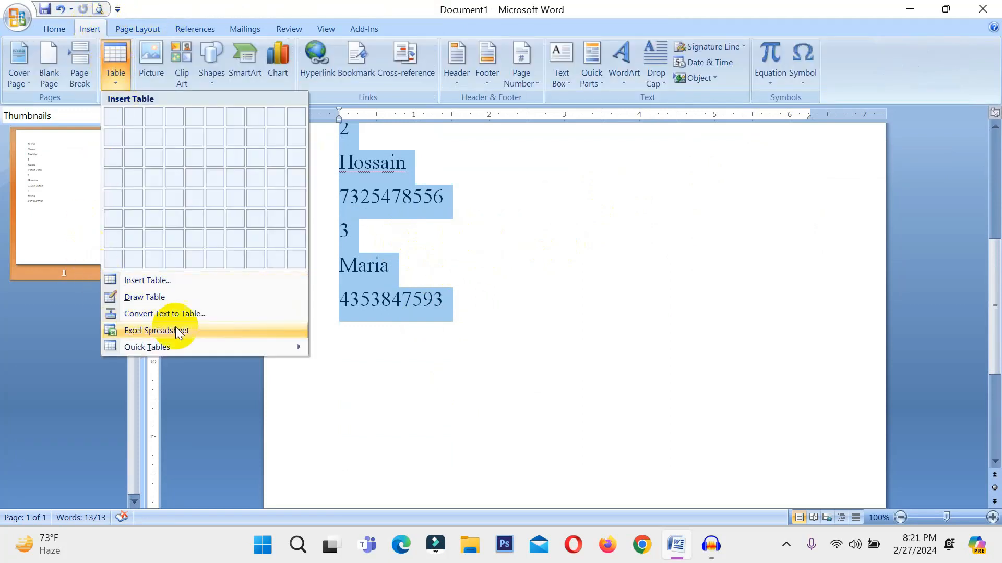
click(186, 315)
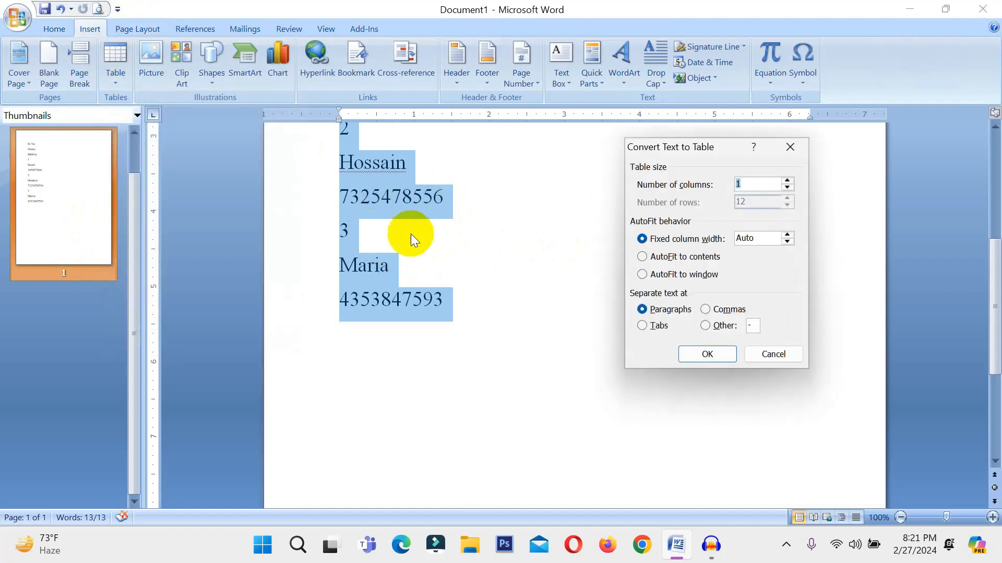
click(787, 180)
click(786, 180)
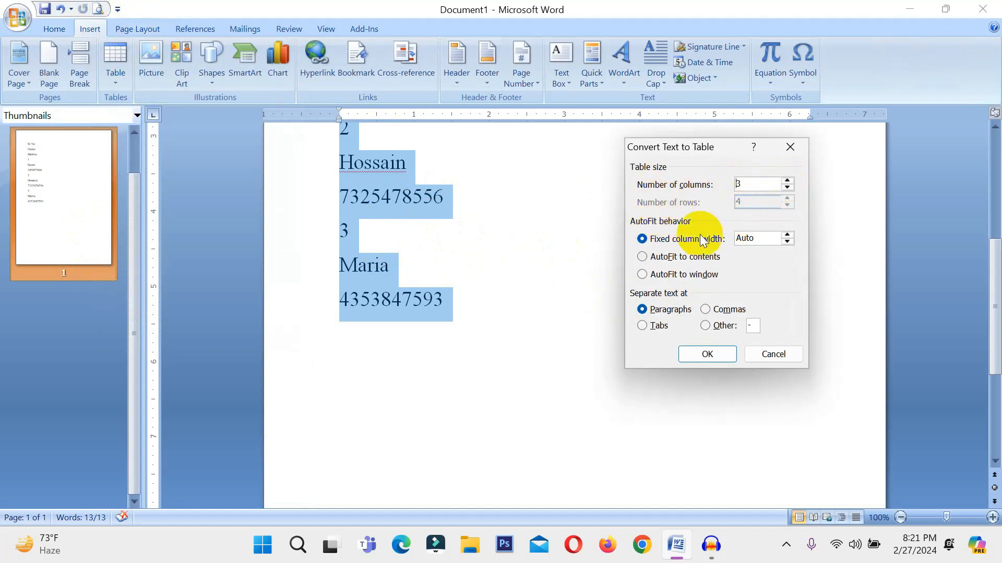
click(702, 356)
Convert the three-column table to text separated with tabs and deselect the result.
scroll(619, 331, up, 3)
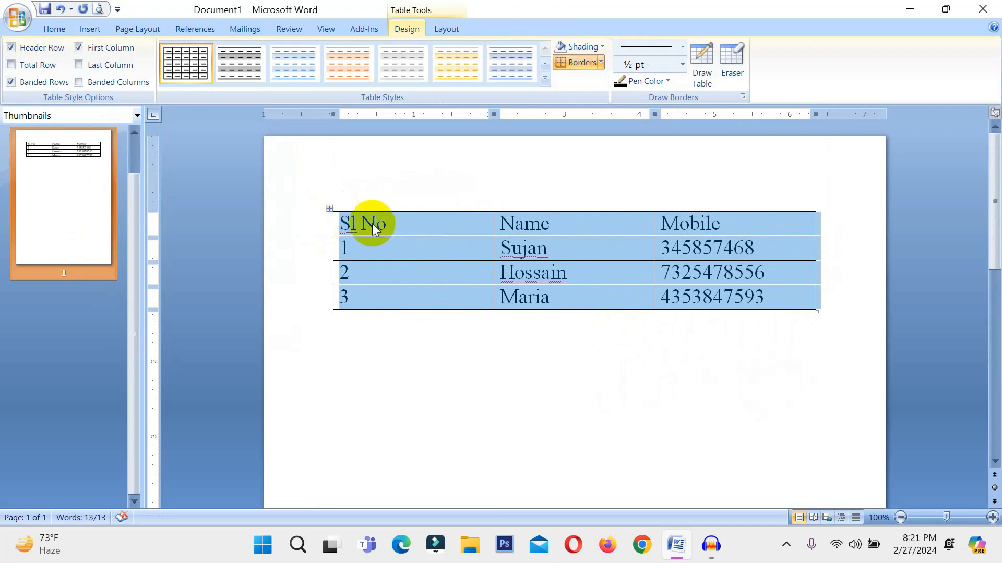
click(443, 30)
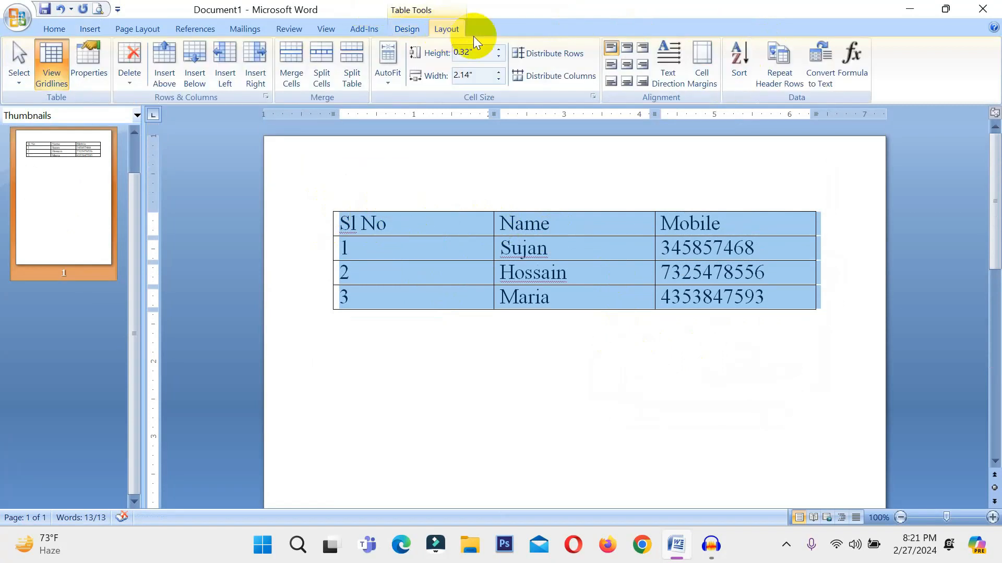
click(821, 78)
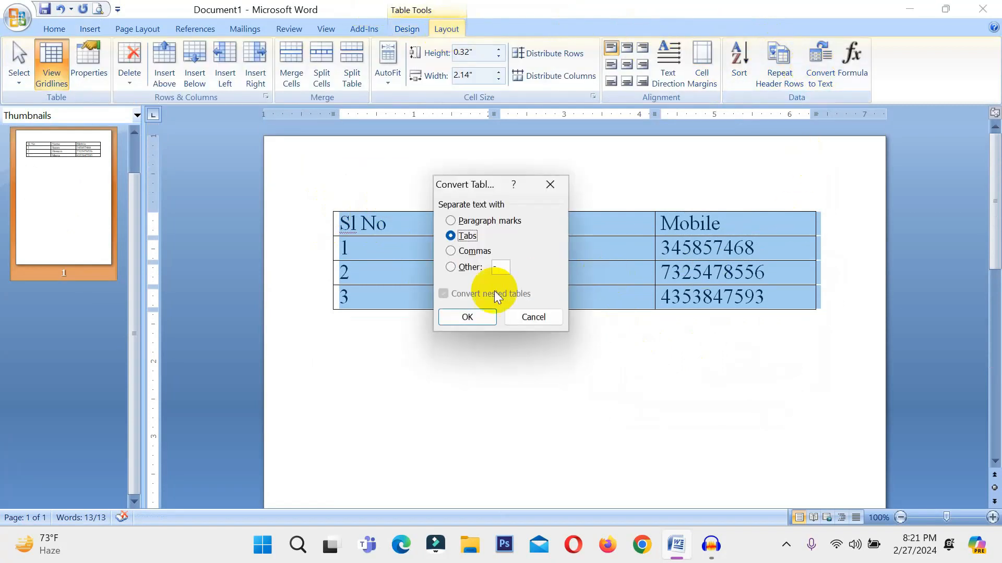
click(460, 317)
click(478, 215)
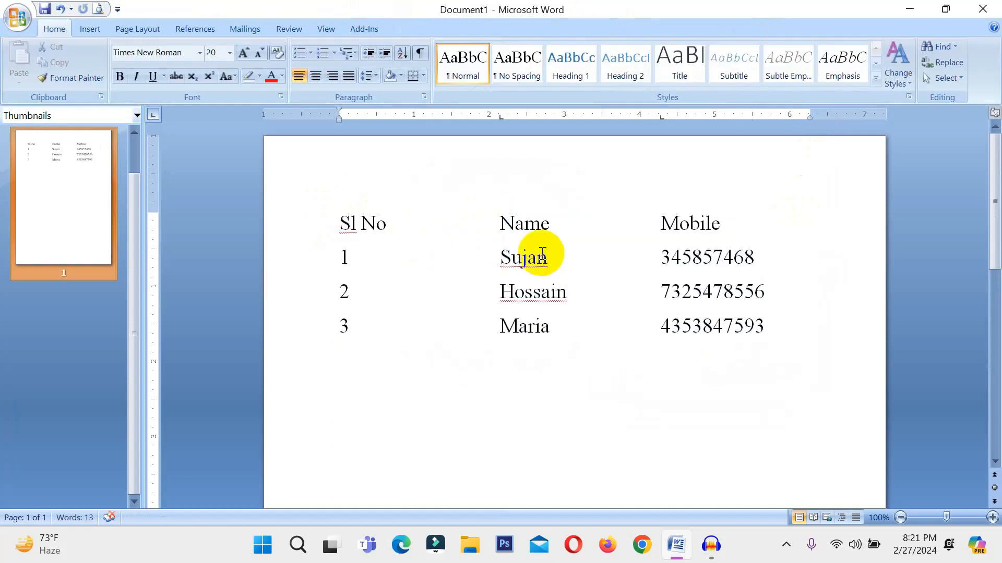
Replace the tabs in the header line with hyphens so it reads Sl No-Name-Mobile.
key(BackSpace)
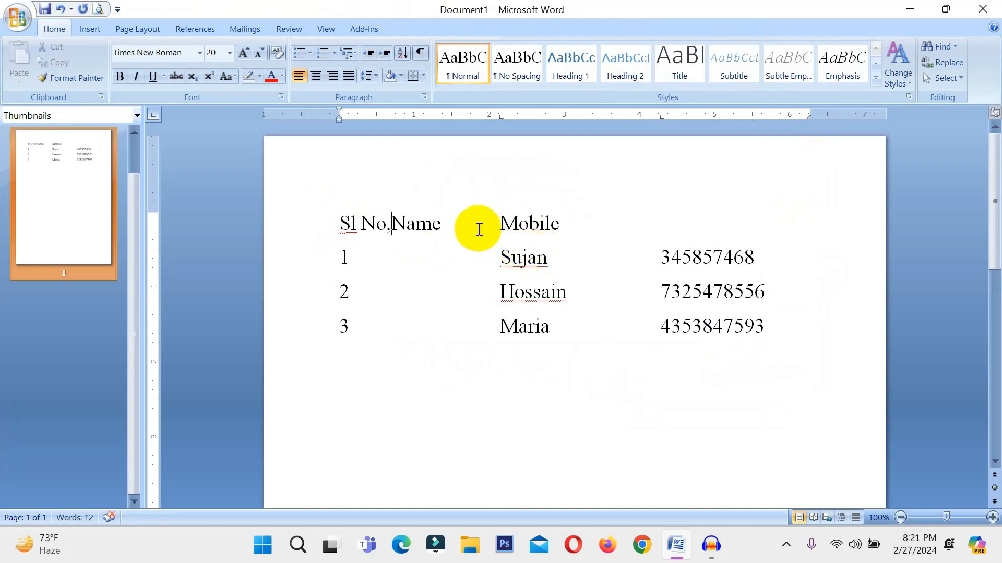
text(-)
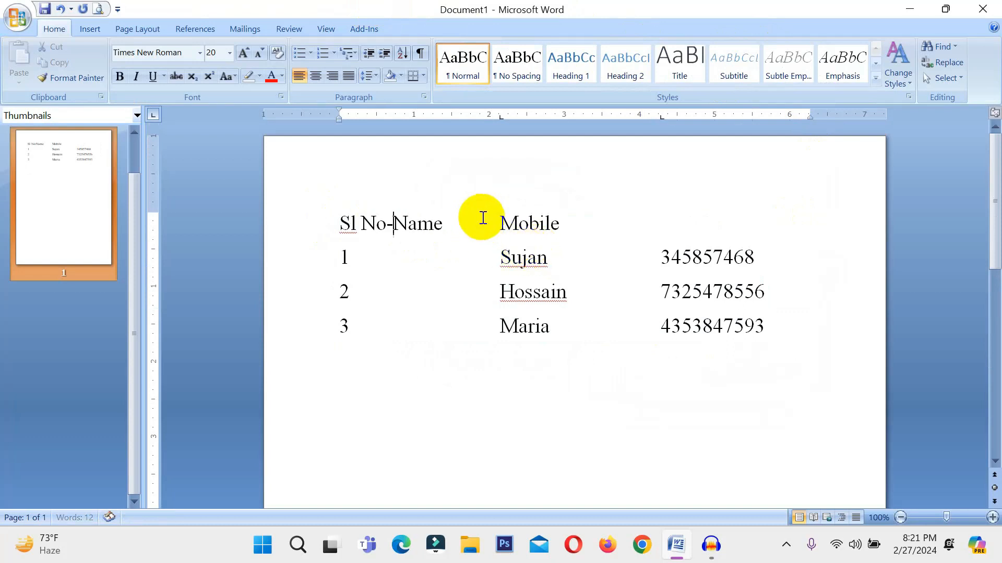
click(497, 222)
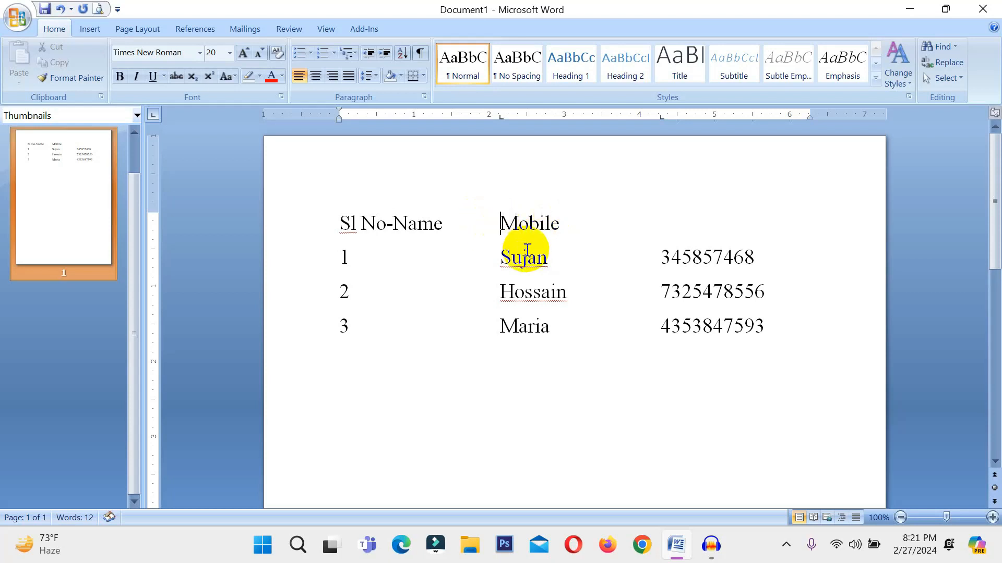
key(BackSpace)
text(-)
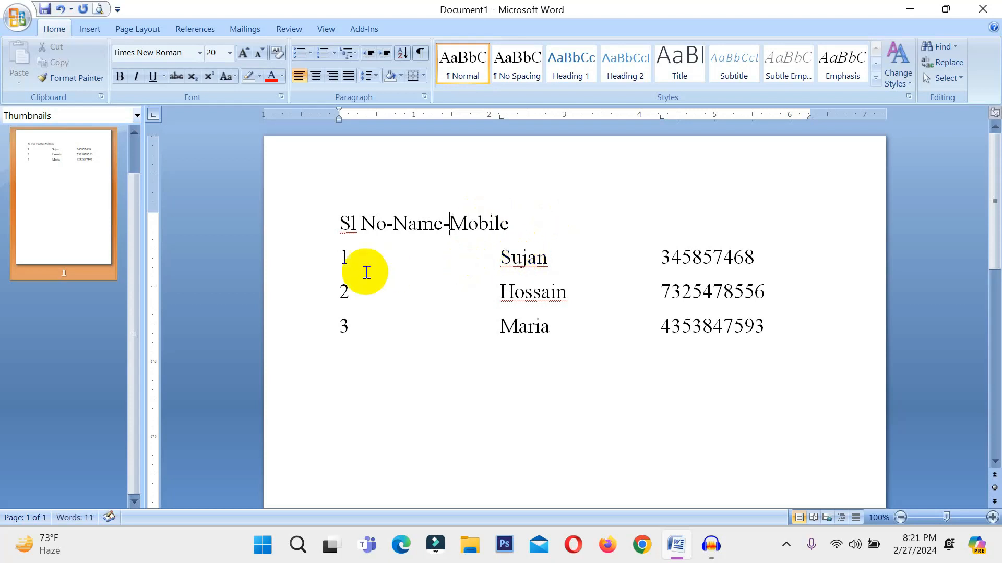
Replace the tabs on both sides of the name in the line numbered 1 with hyphens.
key(BackSpace)
text(-)
click(504, 256)
key(BackSpace)
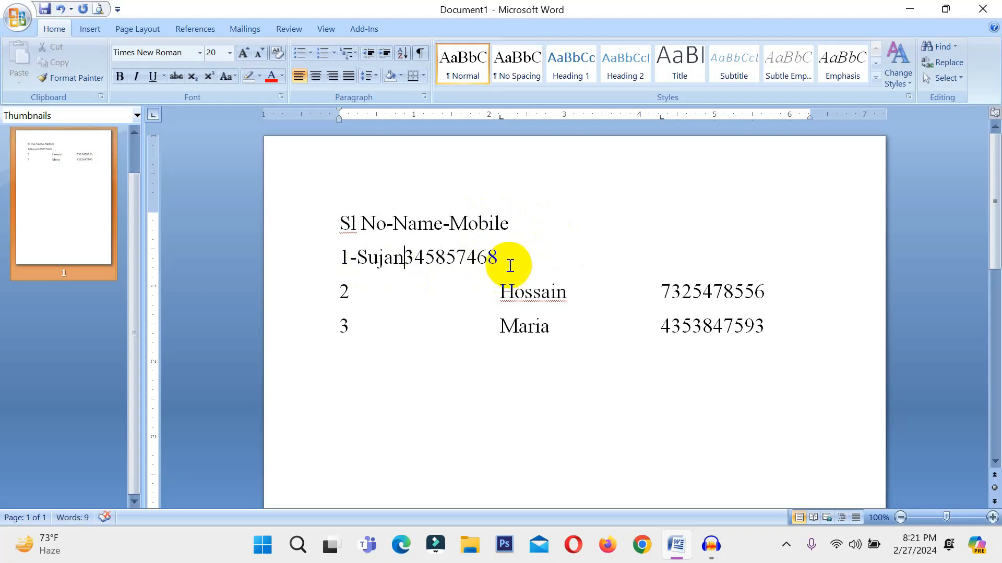
text(-)
Replace the tabs on both sides of the name in the line numbered 2 with hyphens.
click(500, 295)
key(BackSpace)
text(-)
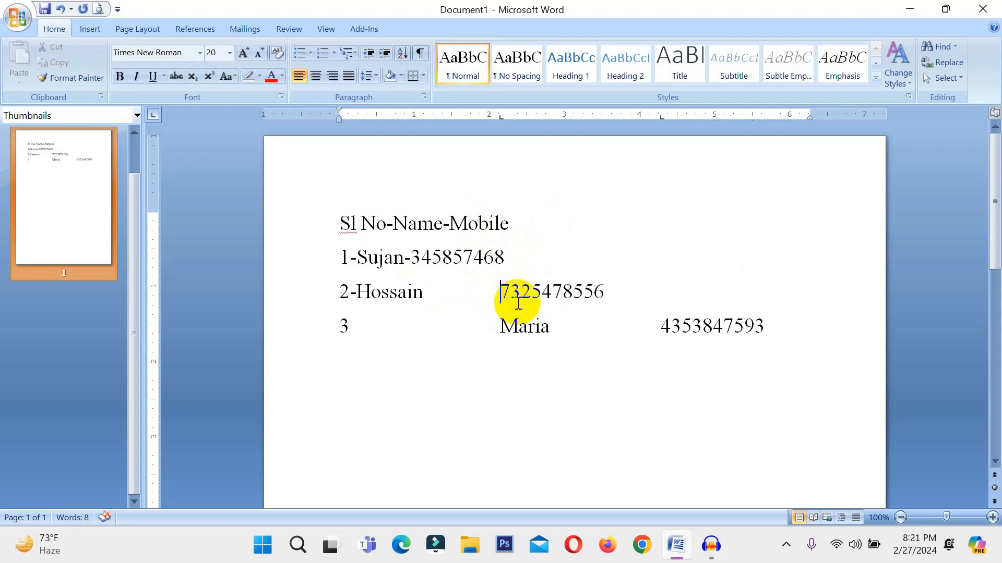
click(504, 295)
key(BackSpace)
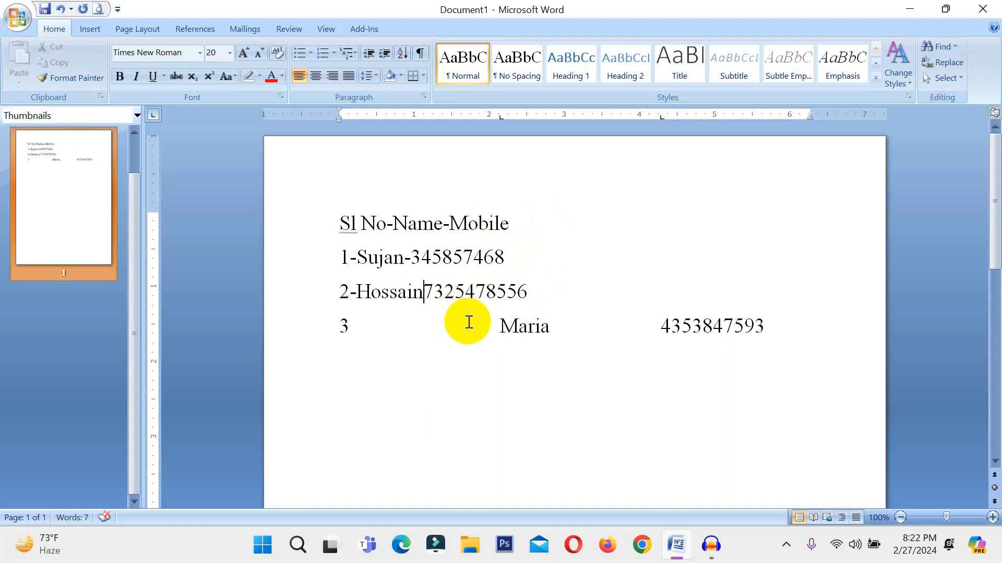
text(-)
Replace the tabs on both sides of the name in the line numbered 3 with hyphens.
click(500, 327)
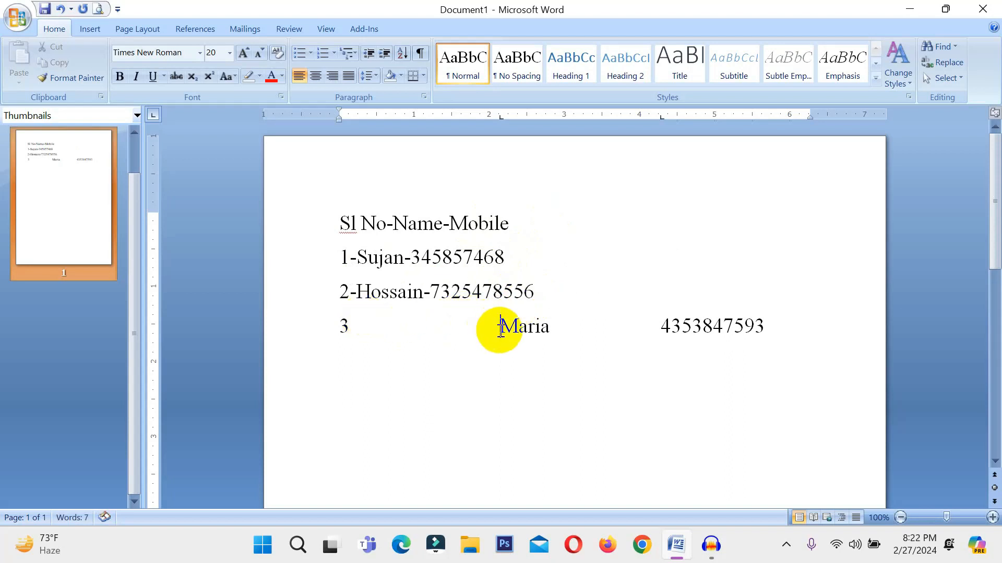
key(BackSpace)
text(-)
click(501, 328)
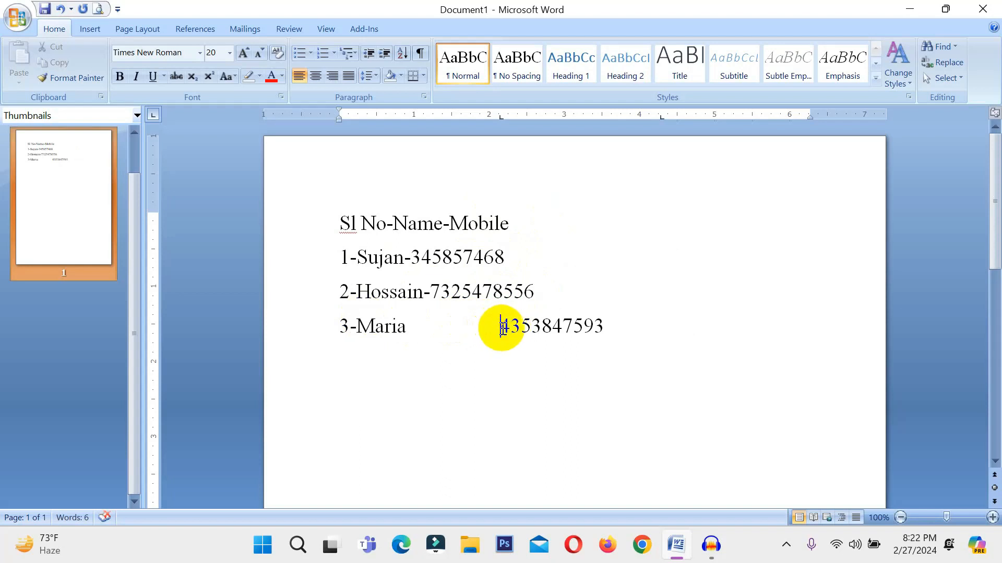
key(BackSpace)
text(-)
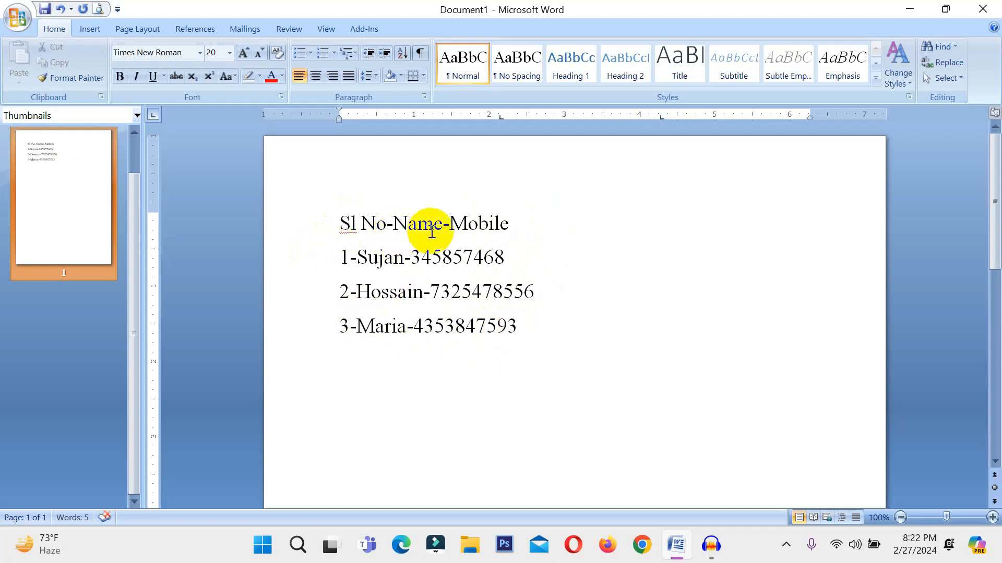
Convert all four lines of text to a table with 3 columns, separating the text at the custom character "-".
drag(532, 329, 315, 226)
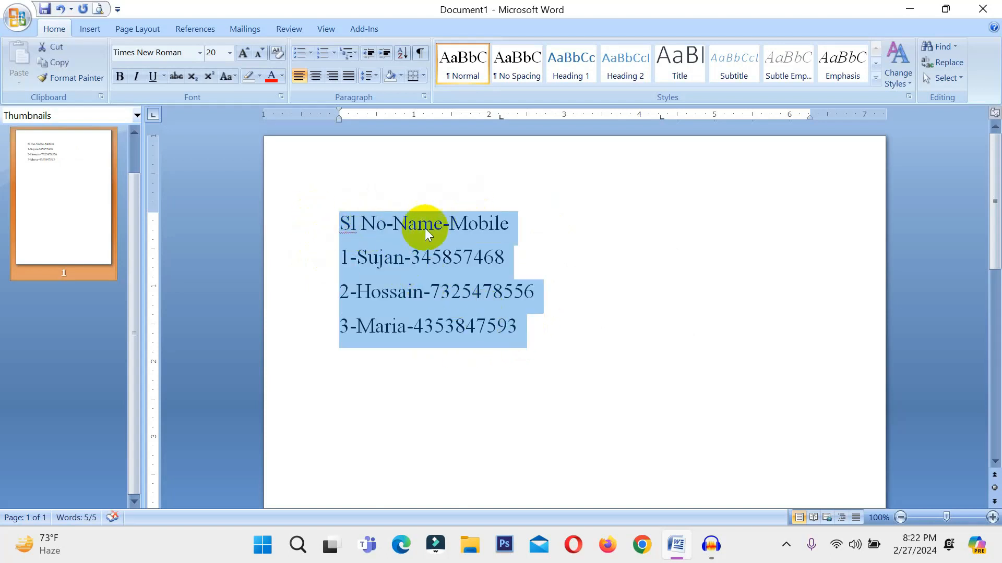
click(392, 233)
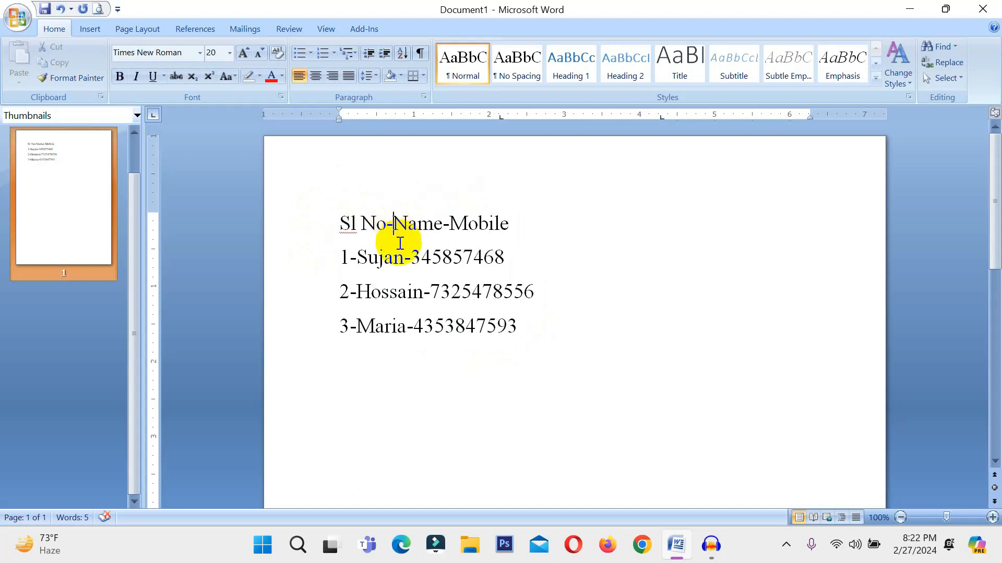
drag(525, 326, 333, 208)
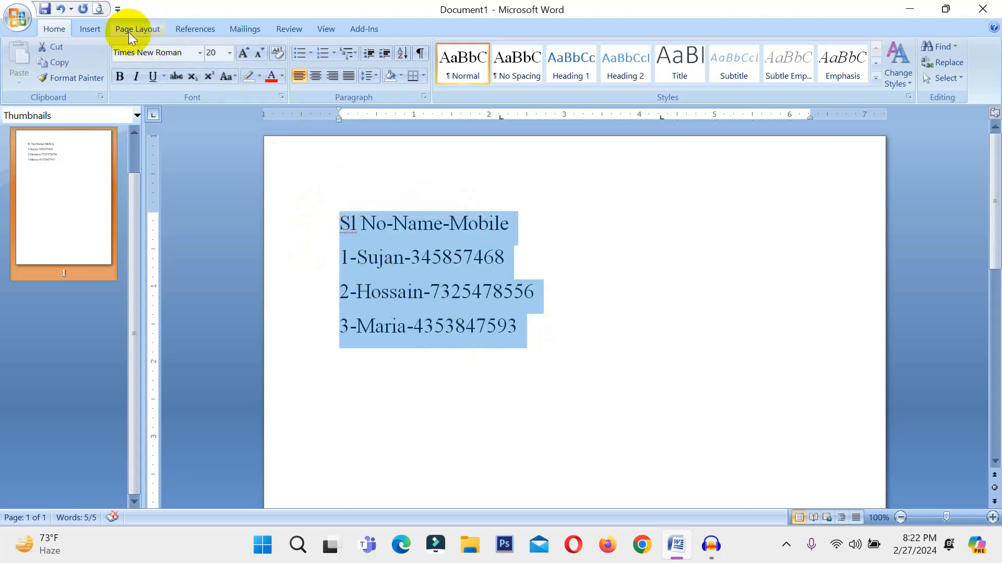
click(89, 31)
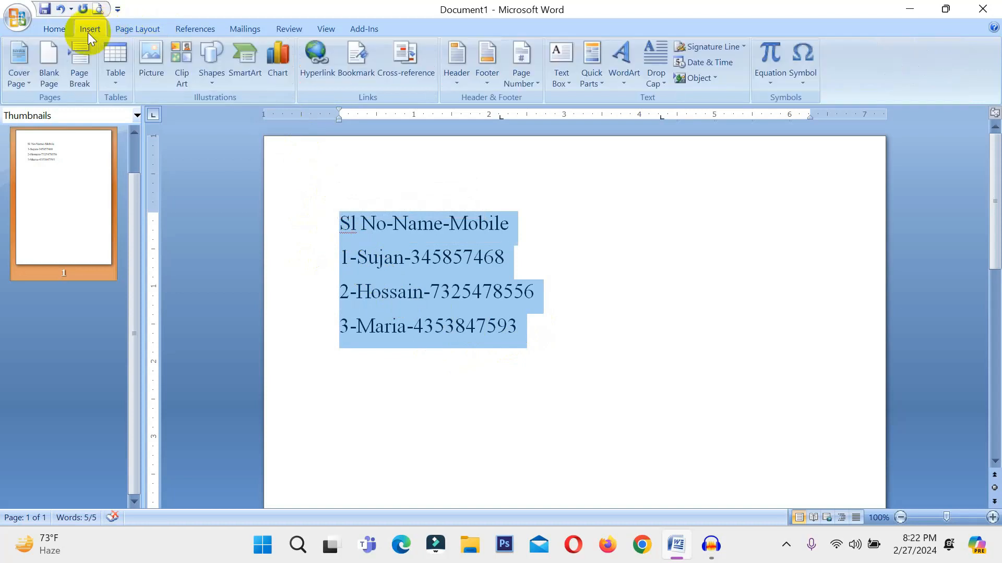
click(114, 67)
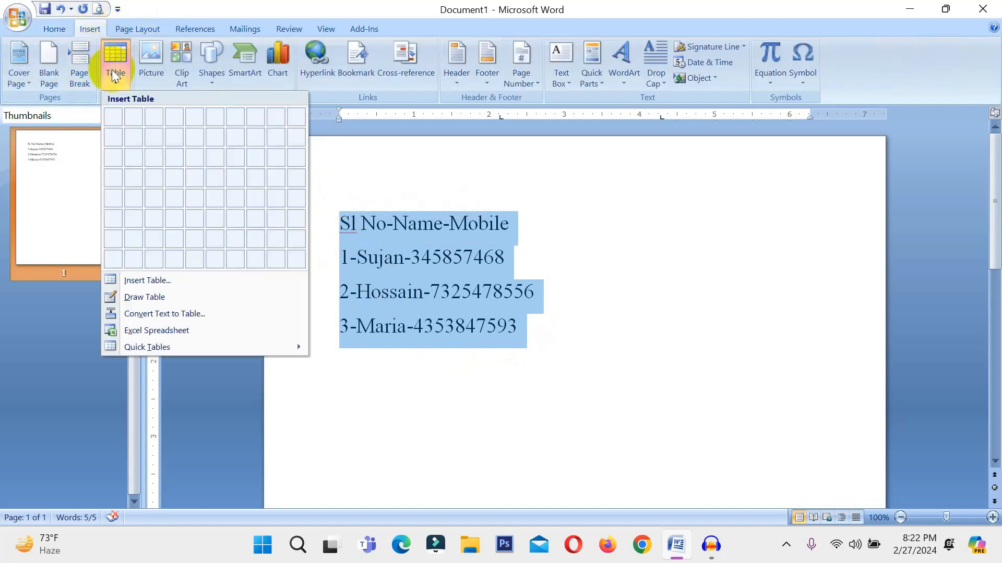
click(188, 313)
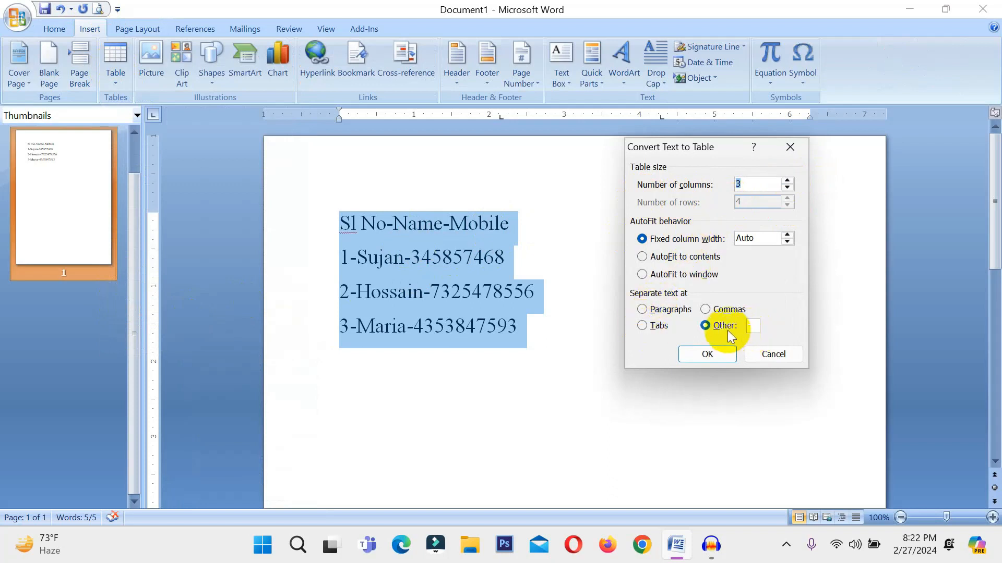
click(752, 325)
drag(754, 326, 741, 330)
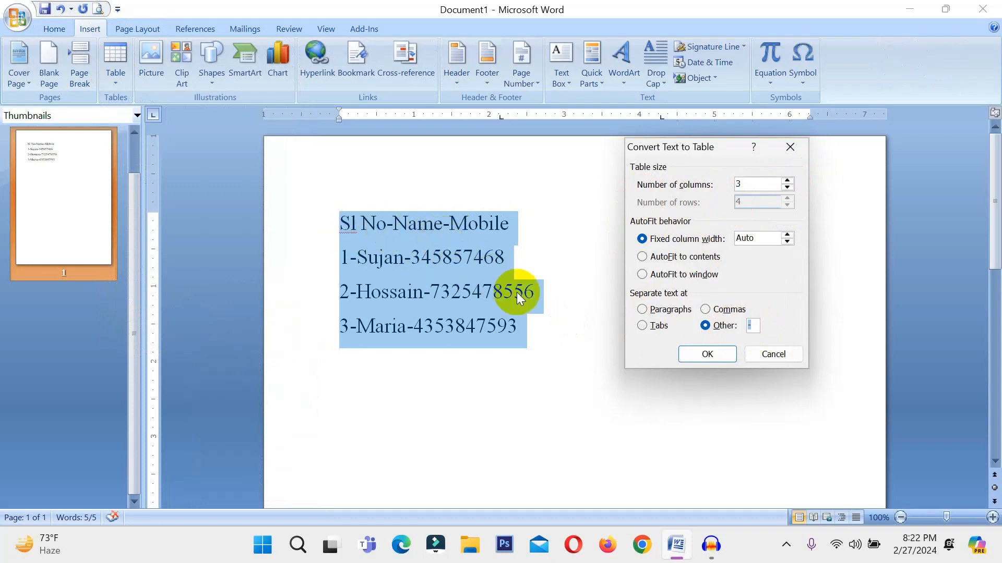
click(710, 357)
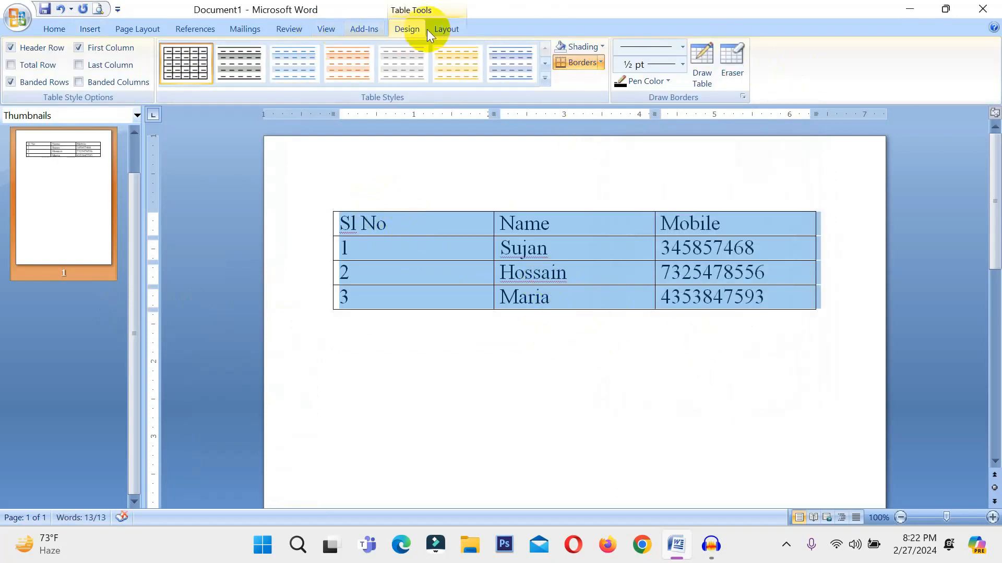
Convert the whole table back to text, separating the cell contents with the custom character "-".
click(441, 29)
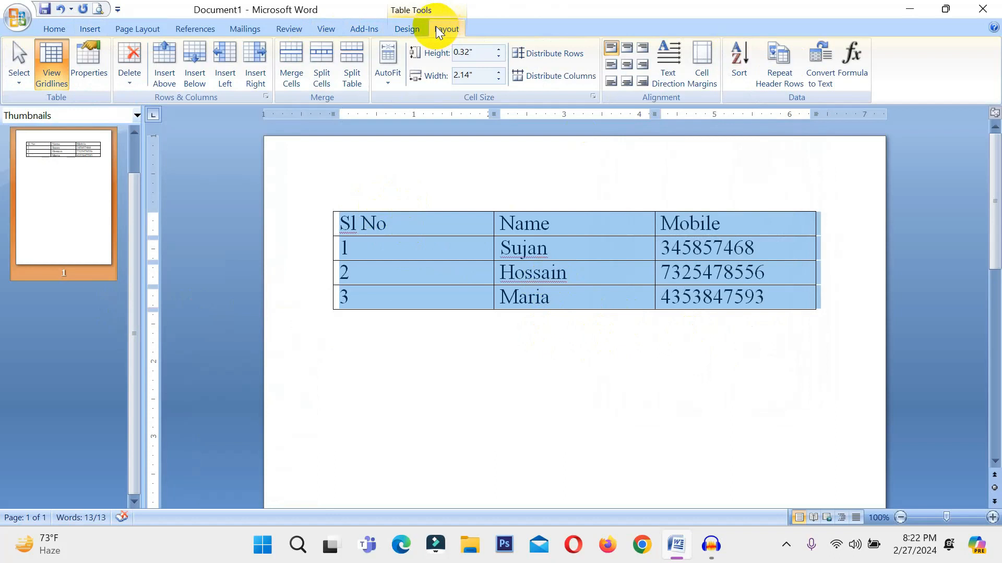
click(817, 77)
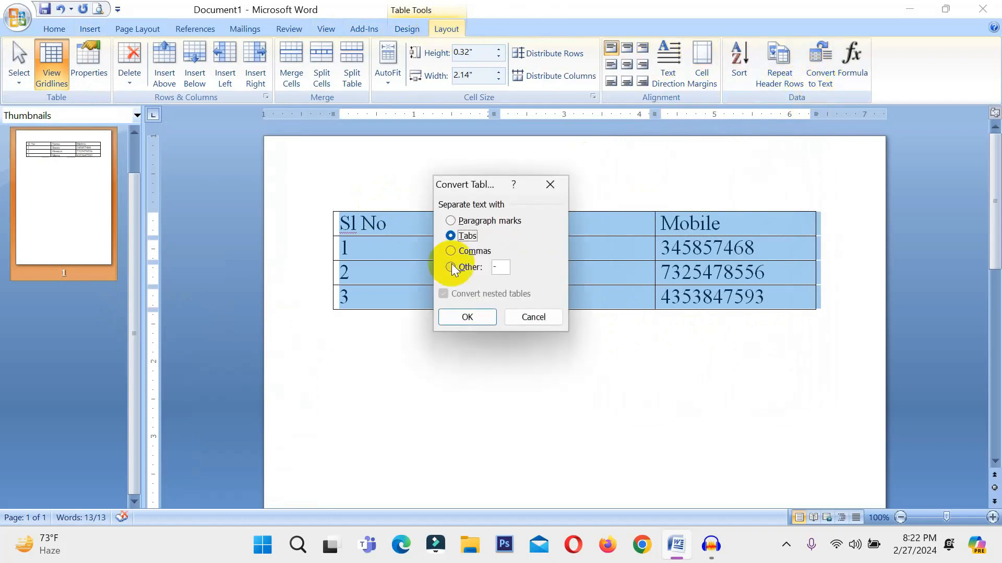
click(474, 318)
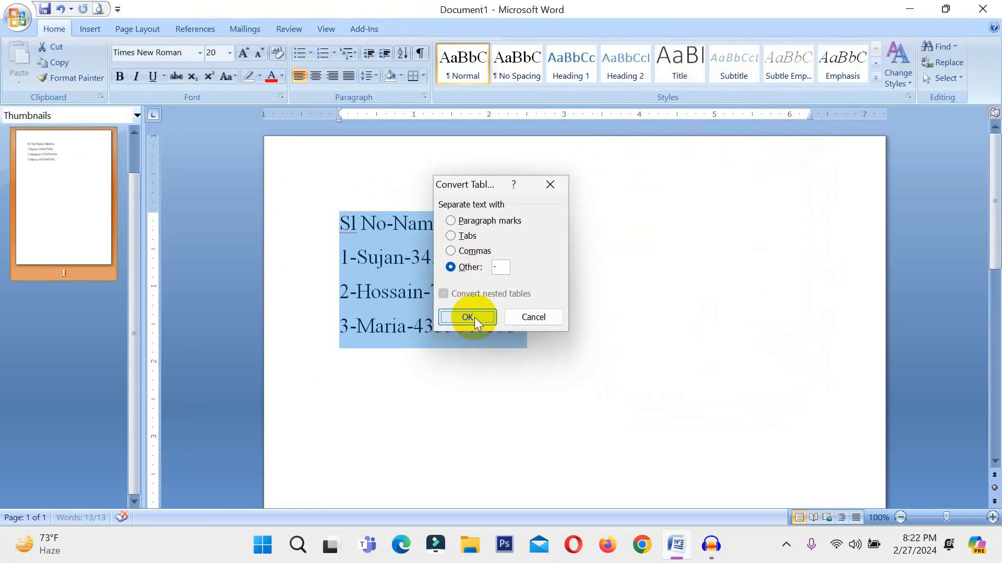
Replace the hyphens in the header line and in the line numbered 1 with @ signs.
click(394, 221)
key(BackSpace)
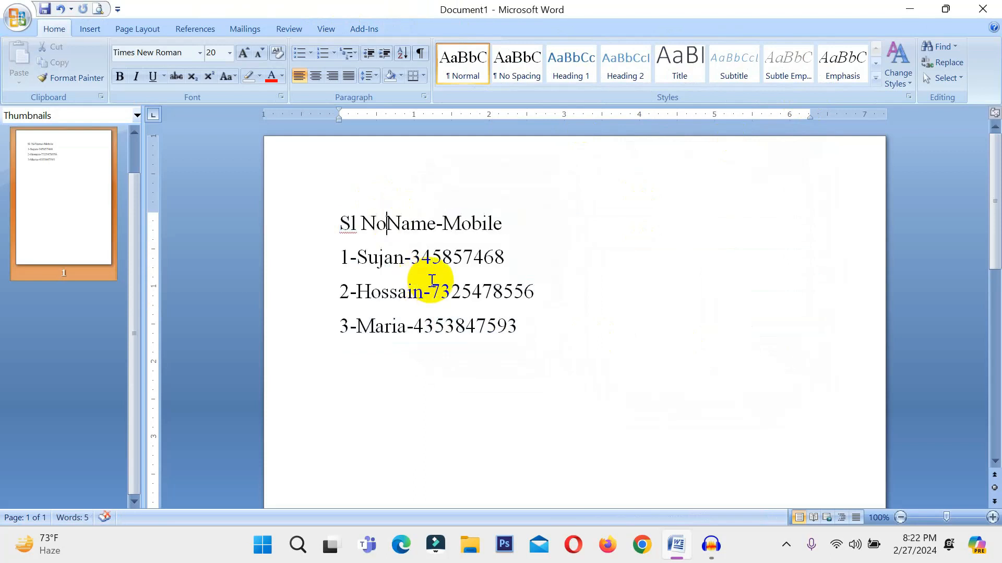
text(@)
click(414, 261)
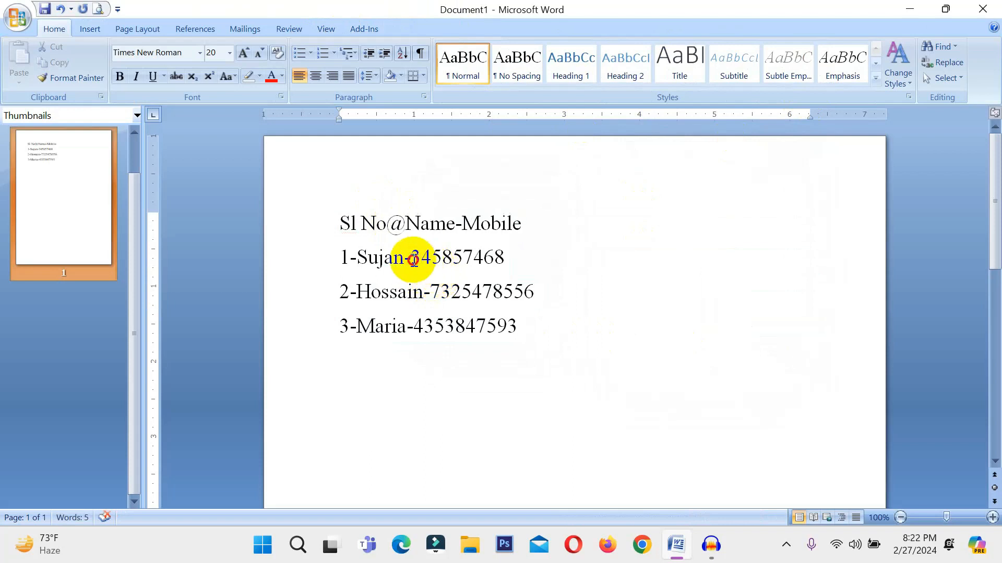
key(BackSpace)
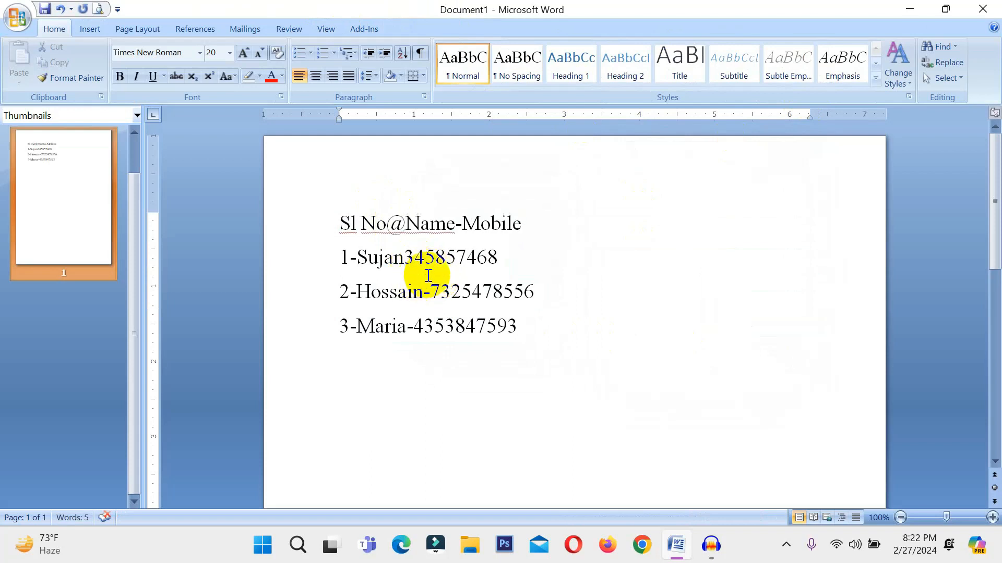
text(@)
click(358, 261)
key(BackSpace)
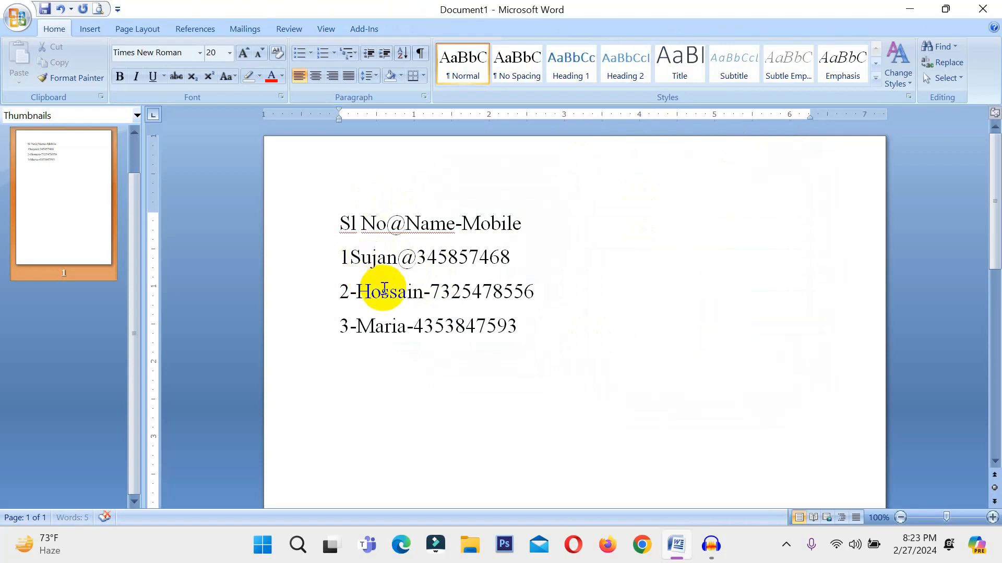
text(@)
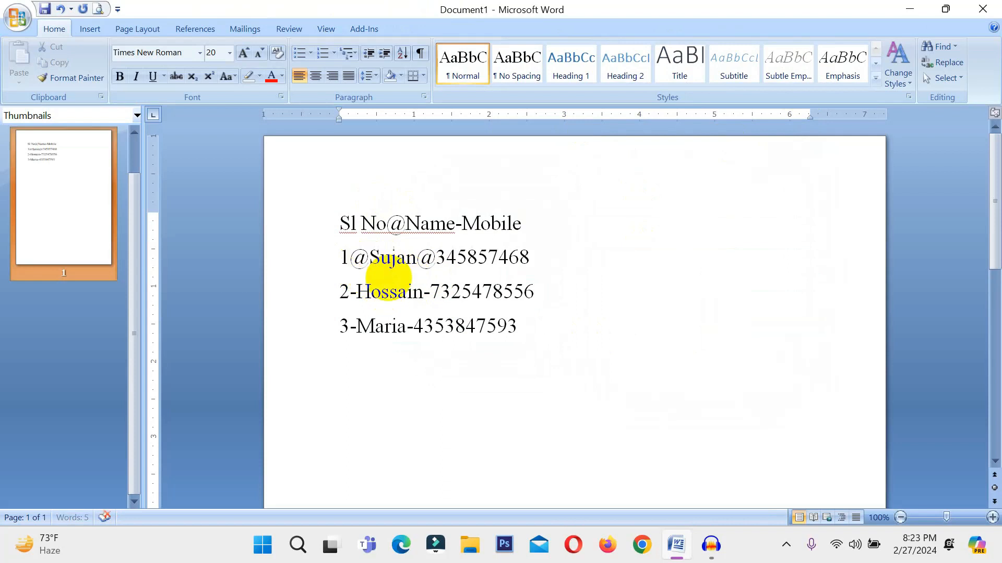
double_click(455, 234)
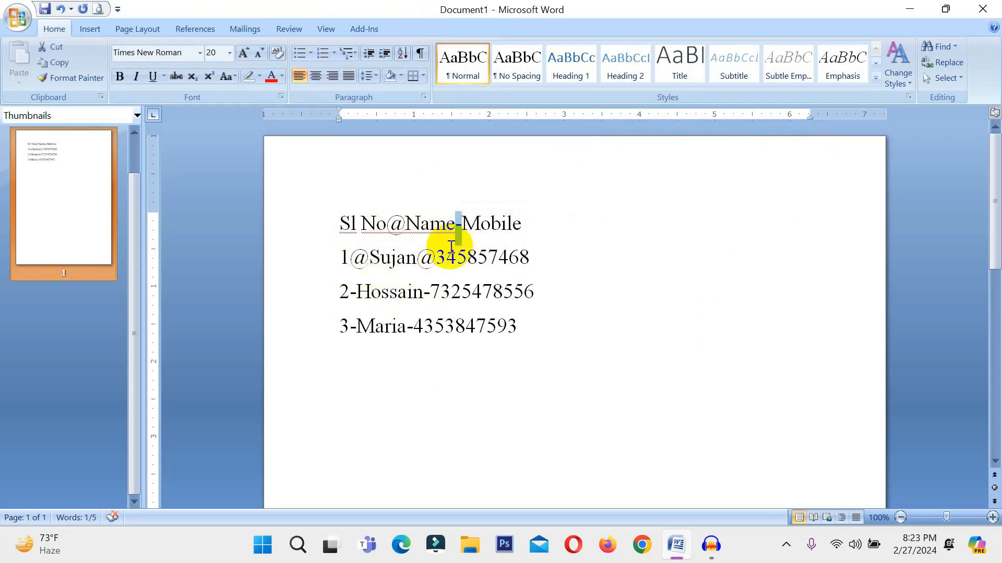
text(@)
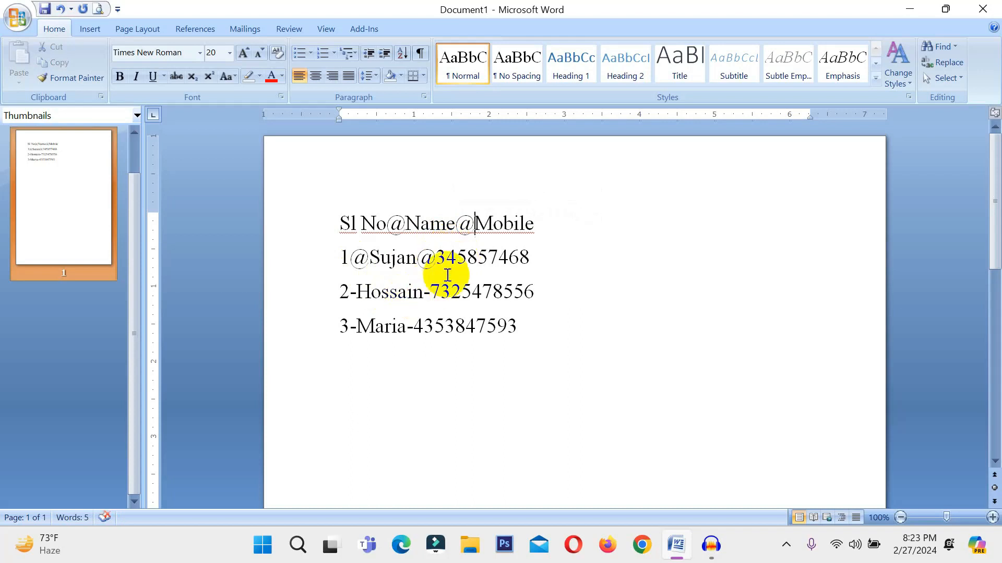
Replace the hyphens in the lines numbered 2 and 3 with @ signs.
double_click(353, 297)
key(Delete)
text(@)
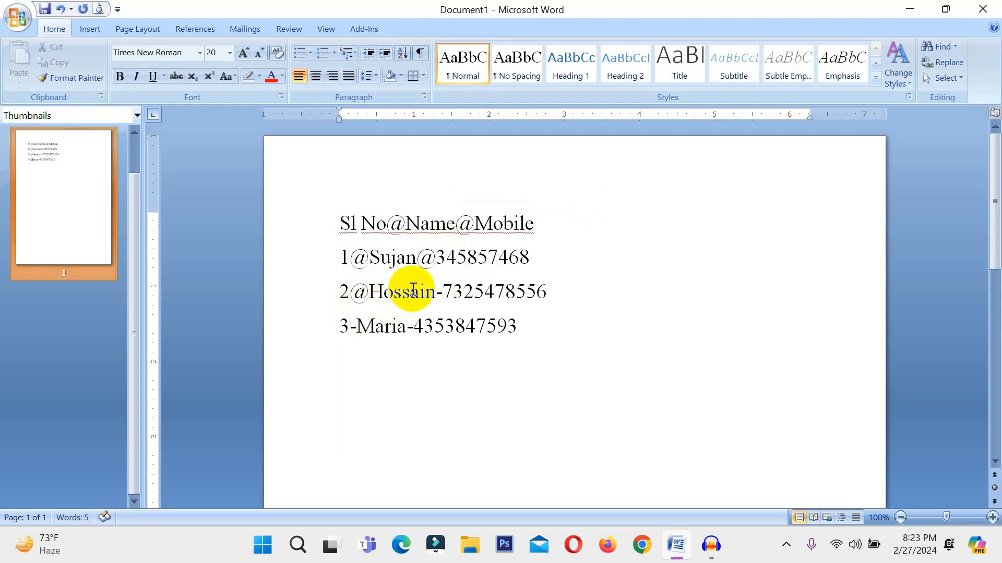
double_click(439, 294)
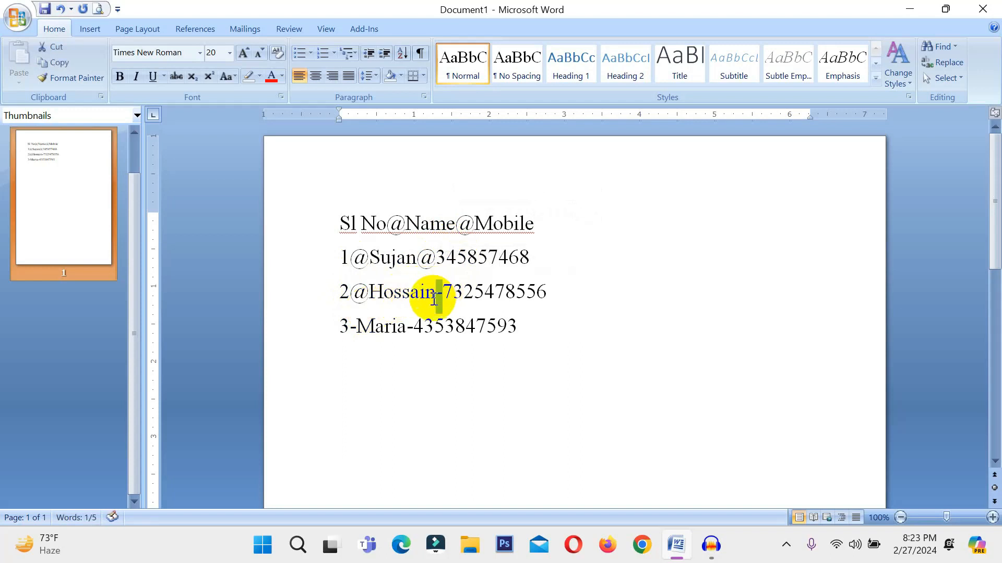
text(@)
double_click(354, 331)
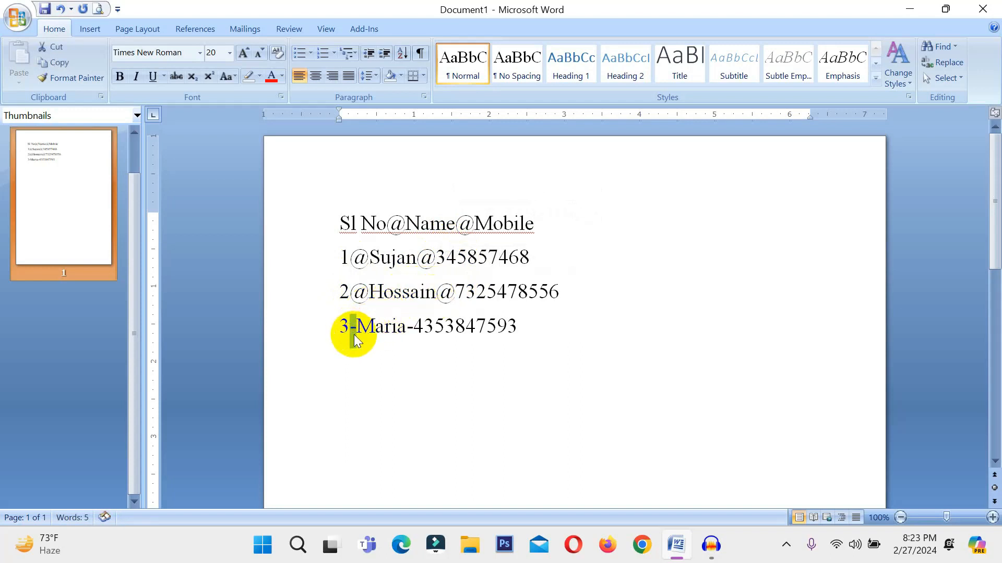
text(@)
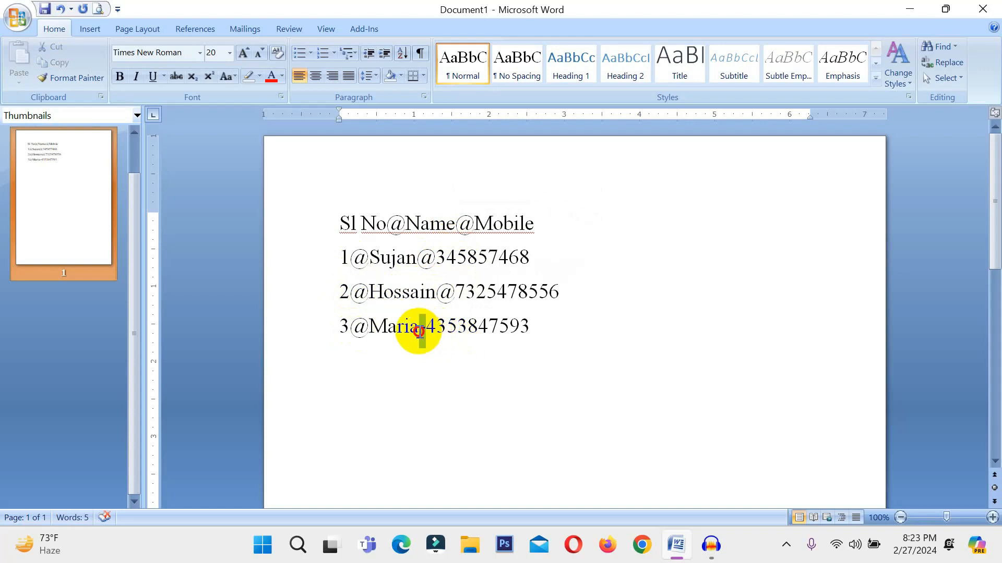
double_click(424, 330)
text(@)
Convert all four lines of text to a table with 3 columns, separating the text at the custom character "@".
drag(547, 334, 268, 235)
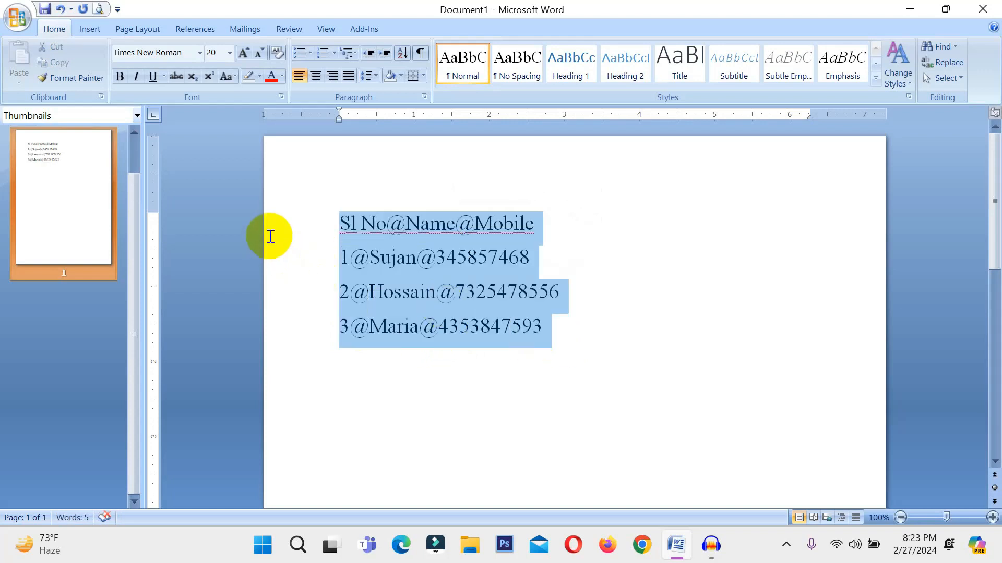
click(125, 30)
click(99, 30)
click(123, 72)
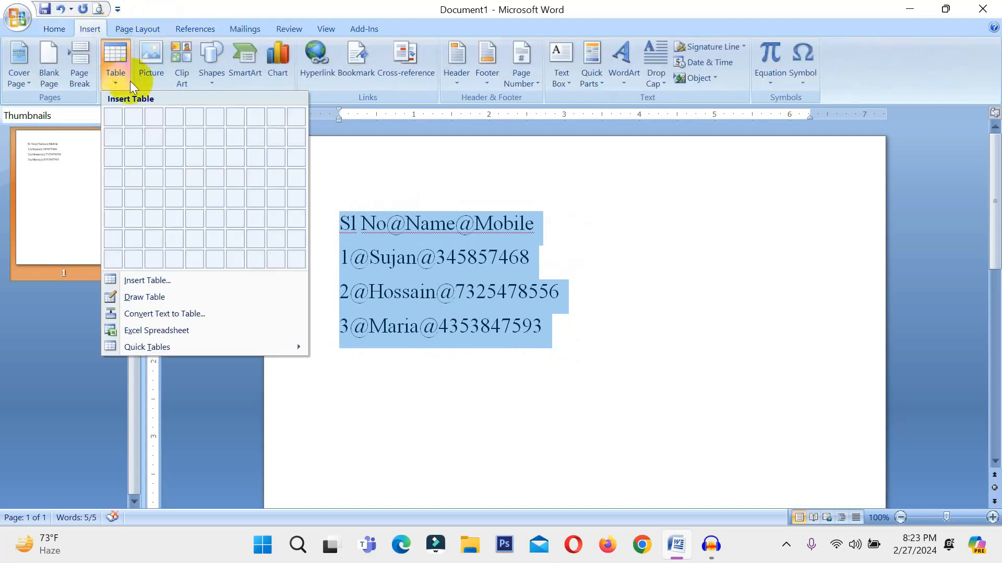
click(143, 316)
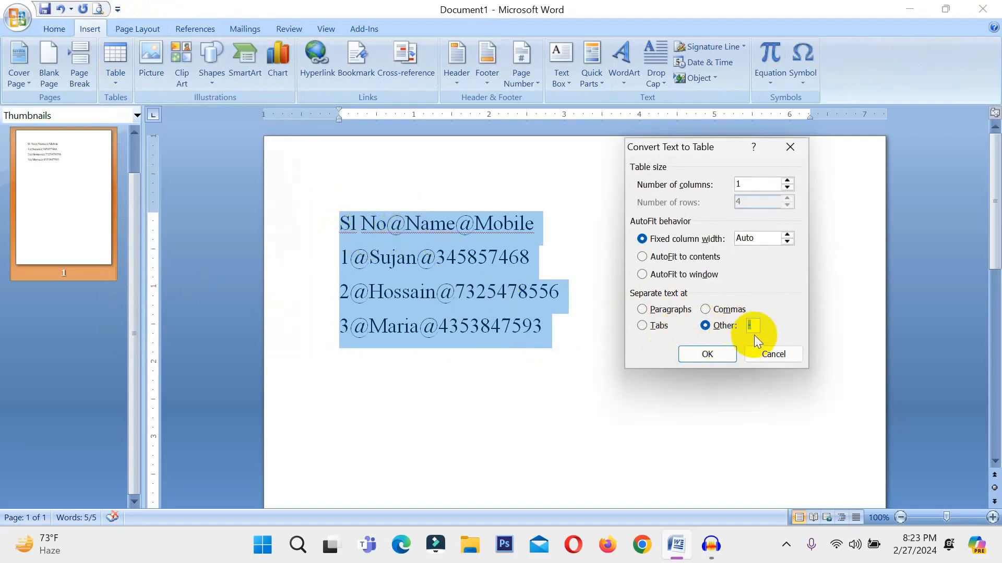
text(@)
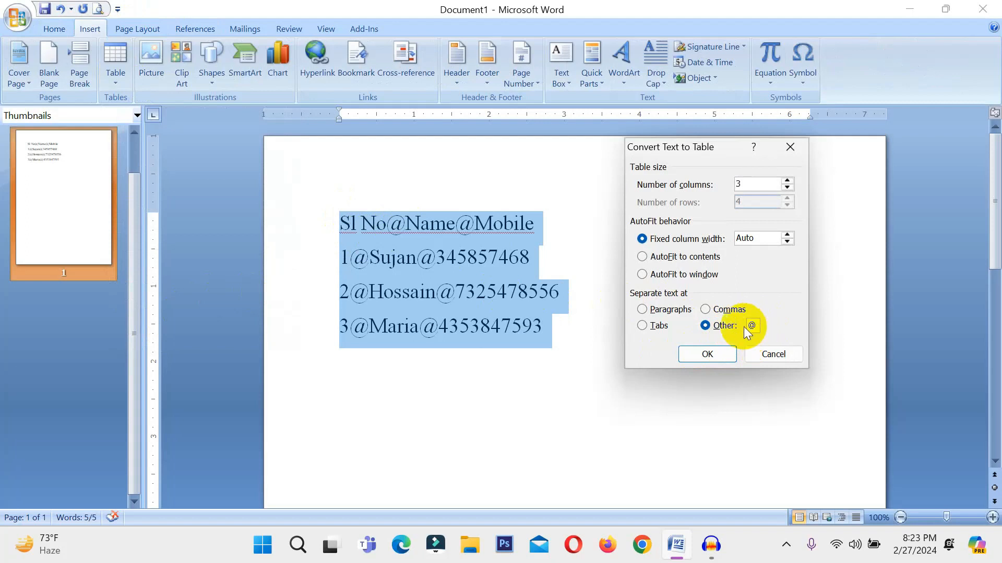
click(710, 353)
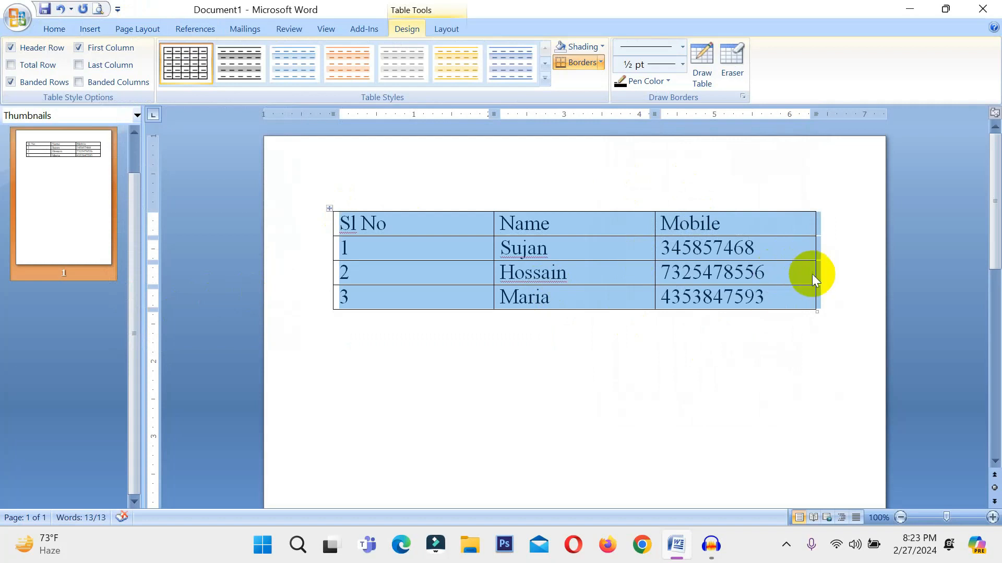
Convert the whole table back to text, separating the cell contents with commas.
click(446, 29)
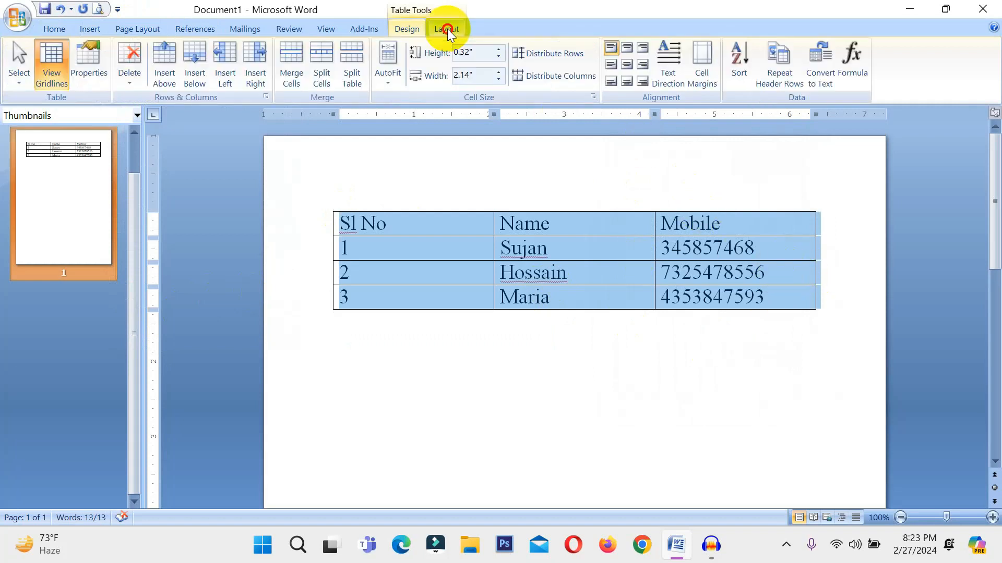
click(818, 73)
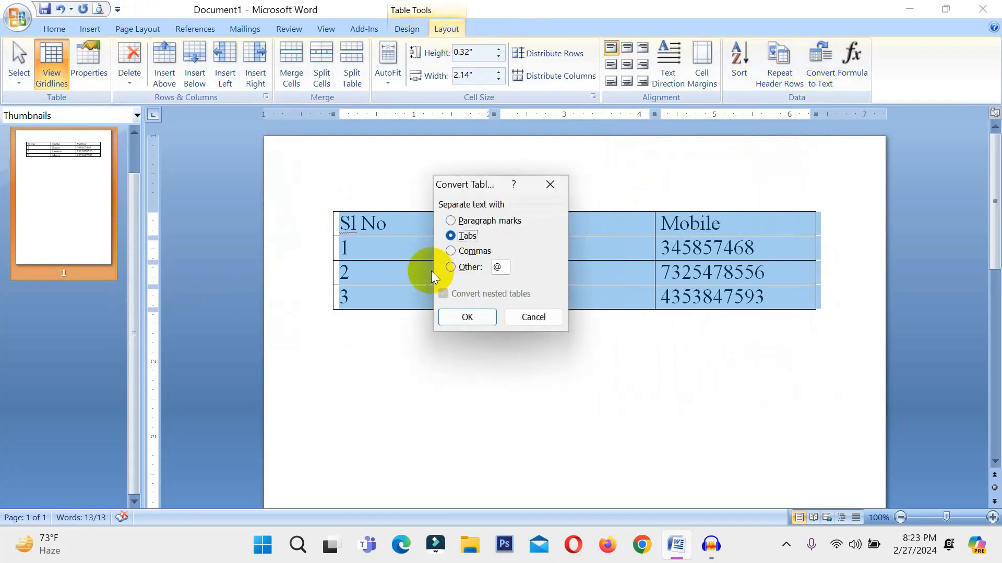
click(462, 251)
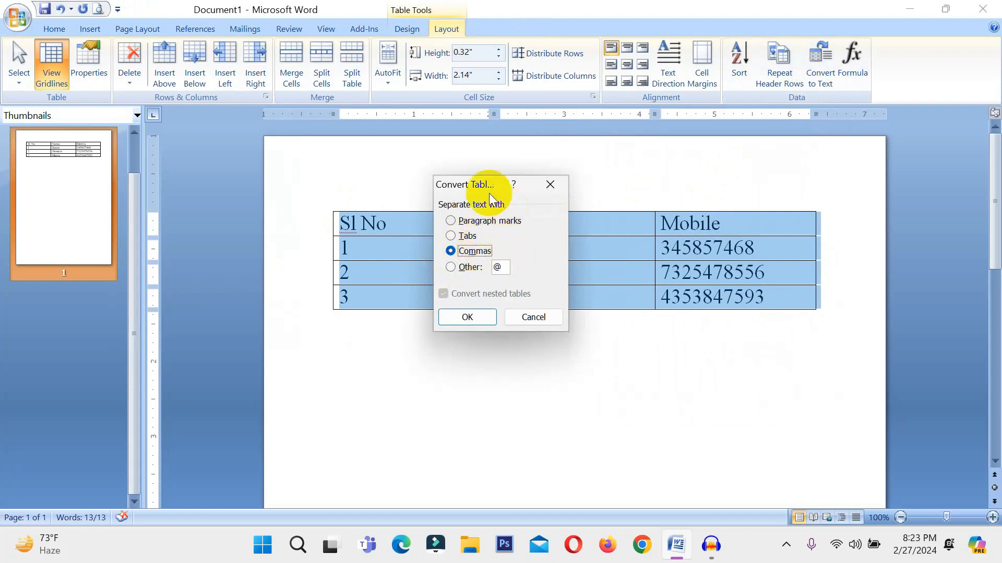
click(471, 317)
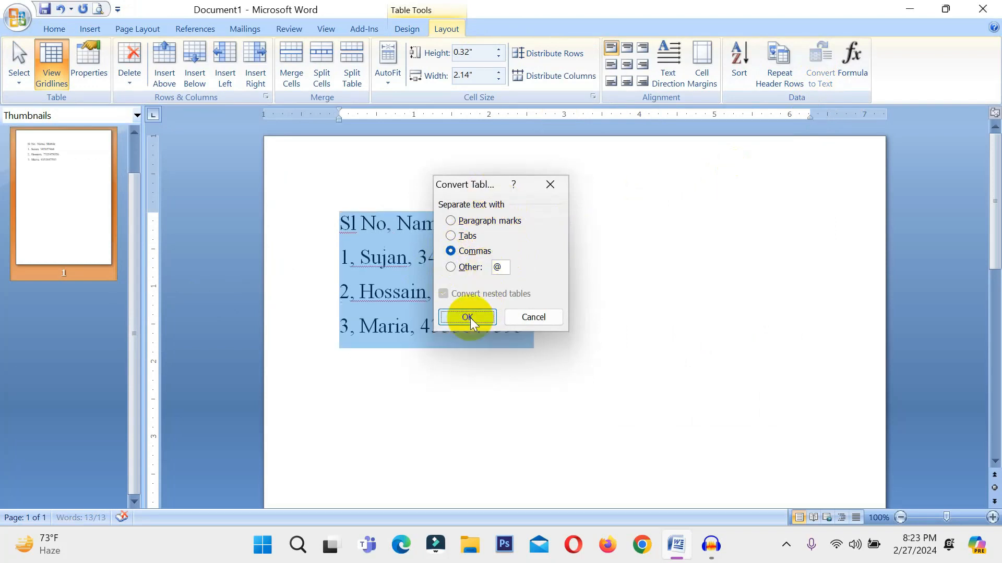
click(400, 230)
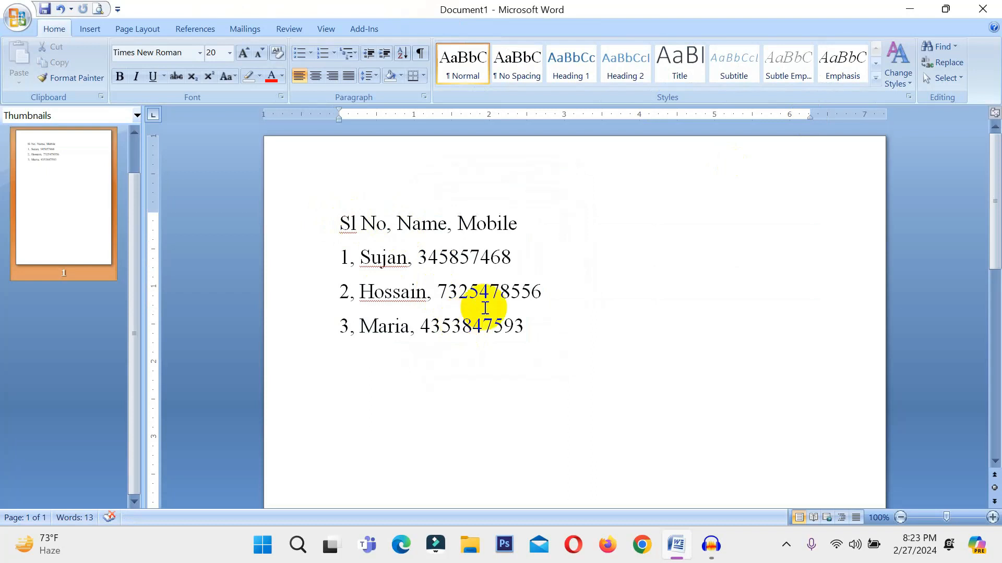
Delete all four lines of text and insert an embedded Excel spreadsheet in the empty document.
drag(555, 329, 349, 233)
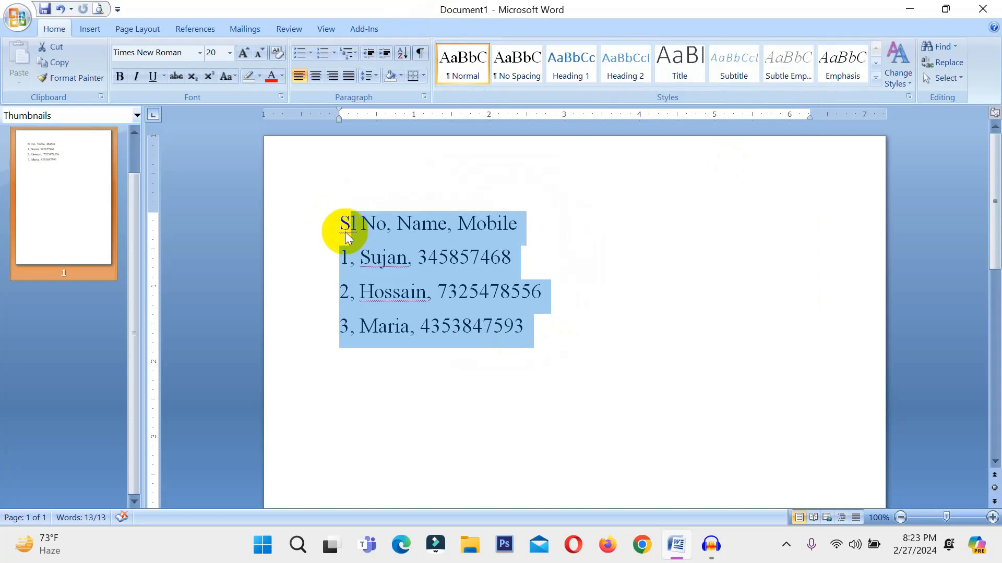
key(Delete)
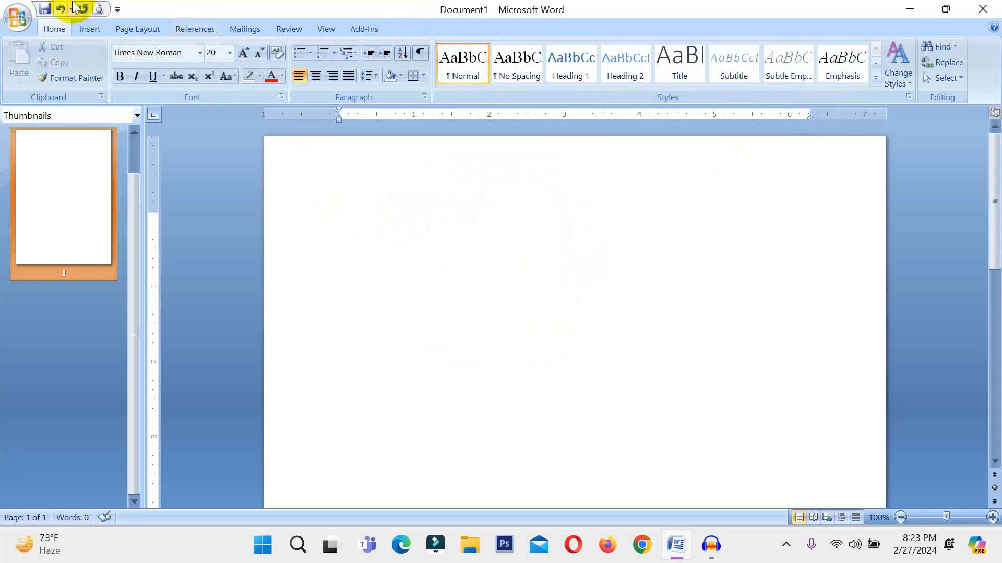
click(89, 30)
click(116, 65)
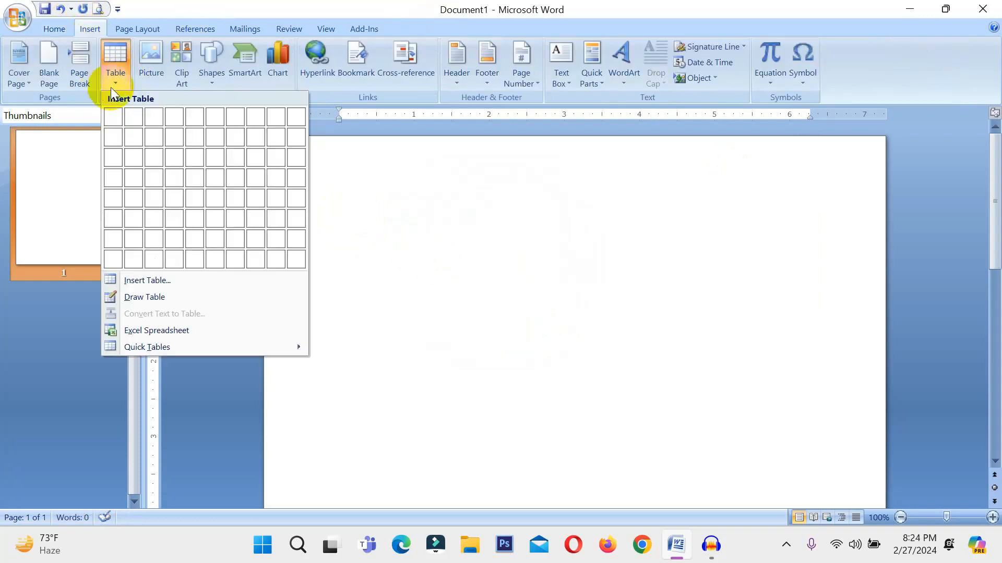
click(159, 332)
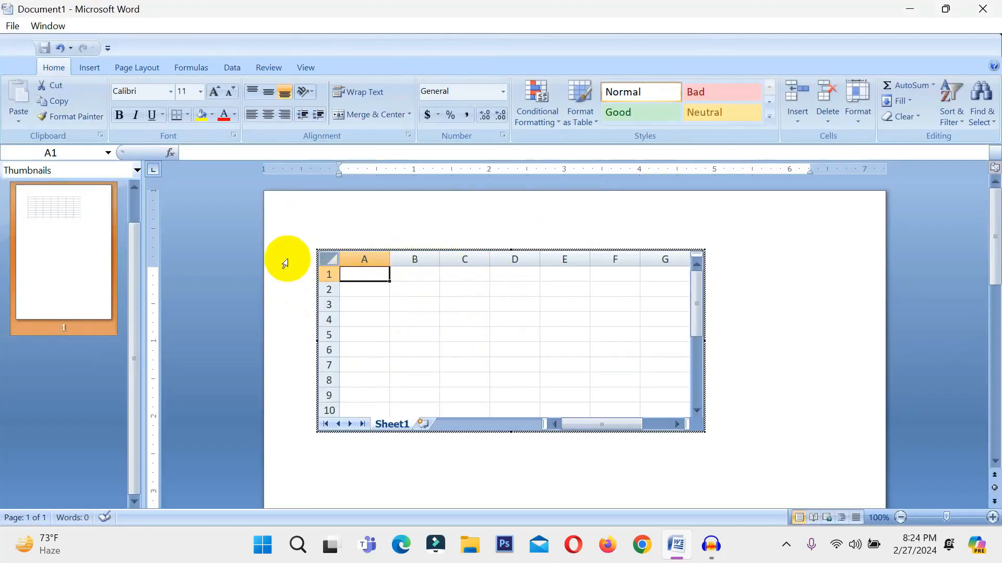
click(595, 212)
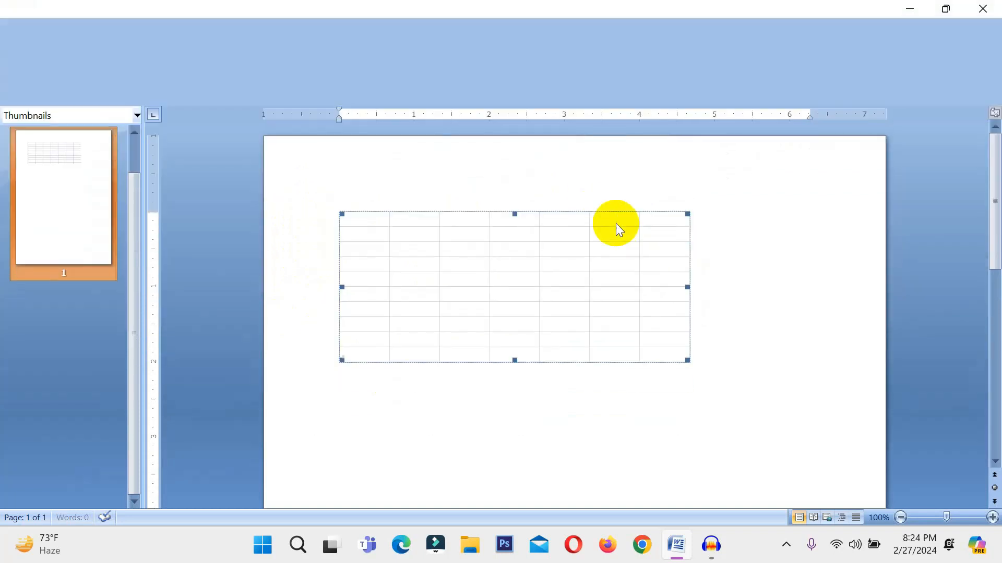
click(379, 215)
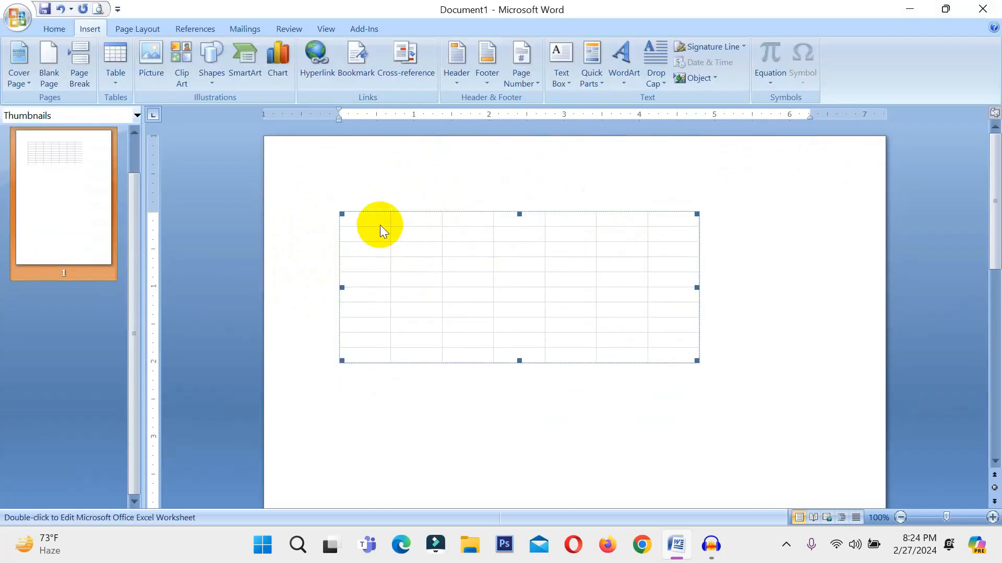
Open Microsoft Office Excel 2007 to view a blank worksheet for comparison, and return to the embedded spreadsheet in the Word document.
click(257, 545)
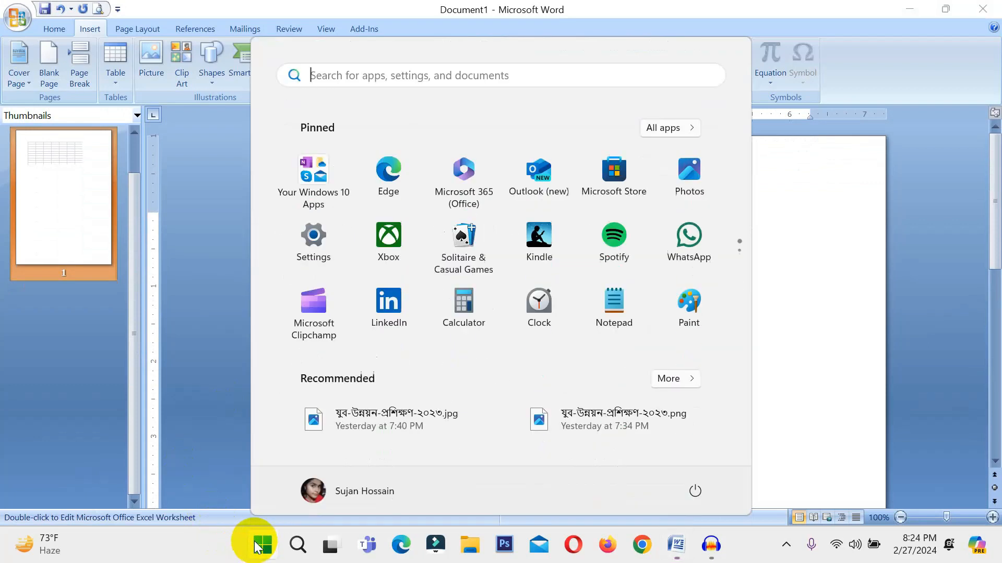
text(exc)
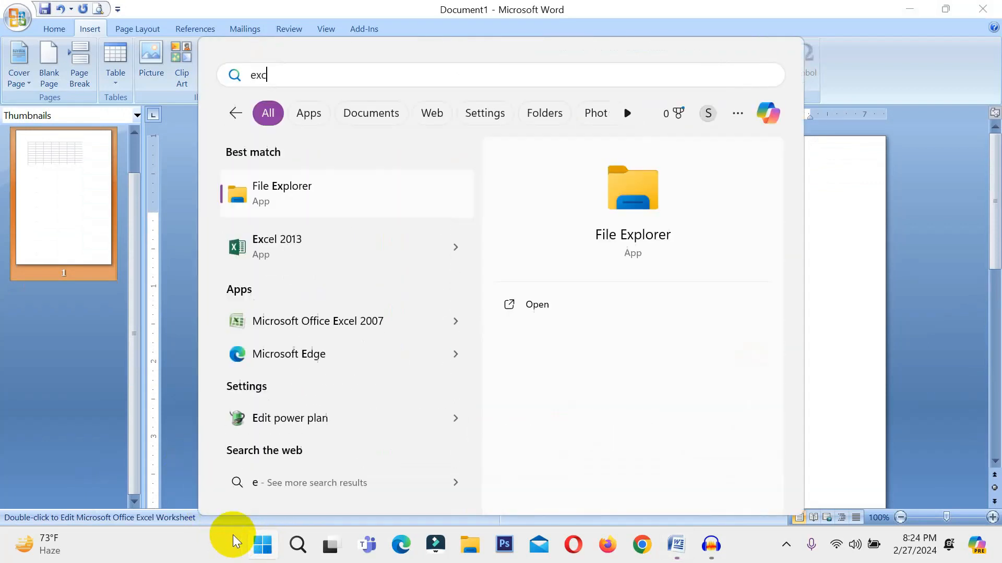
text(e)
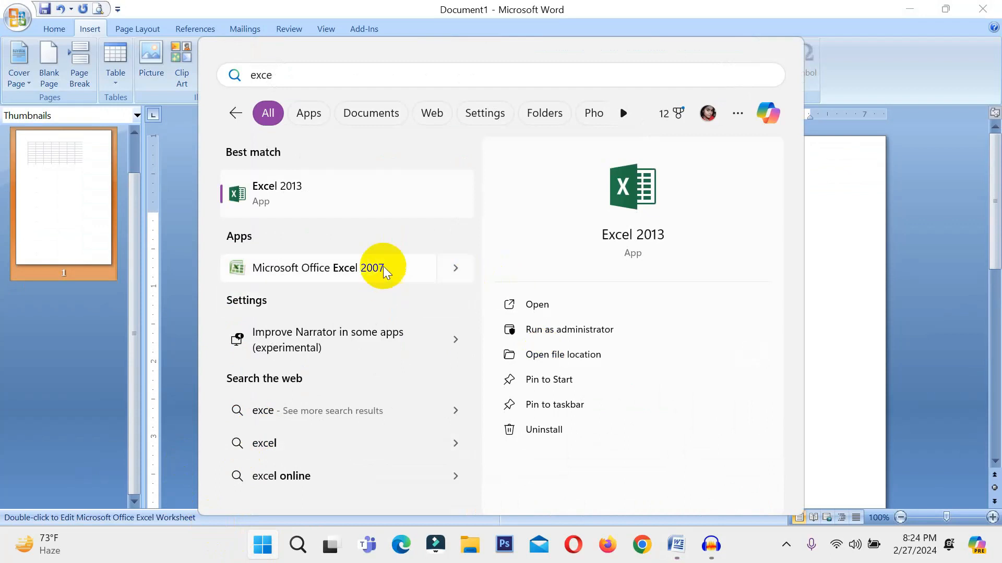
click(381, 268)
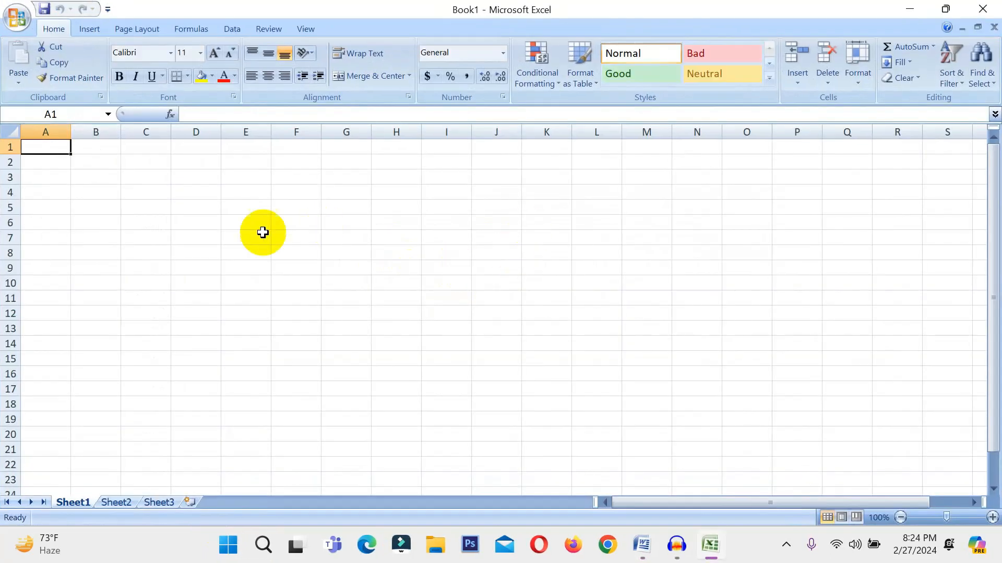
click(193, 162)
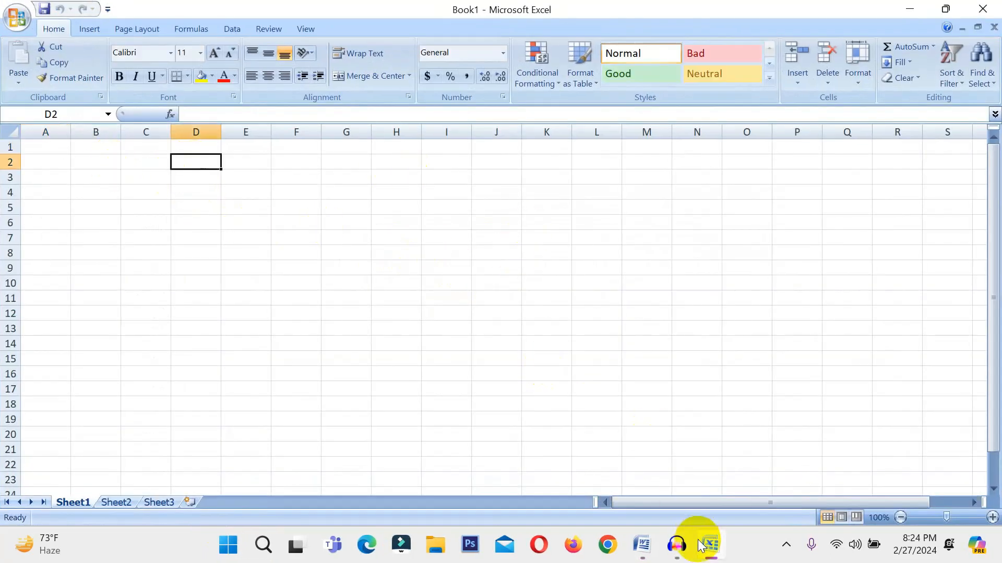
click(642, 544)
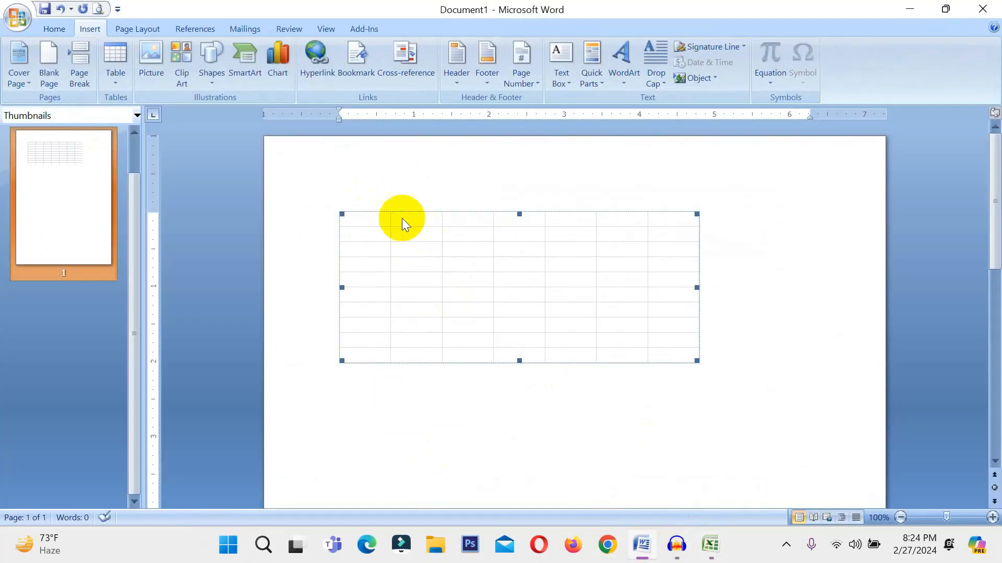
click(371, 222)
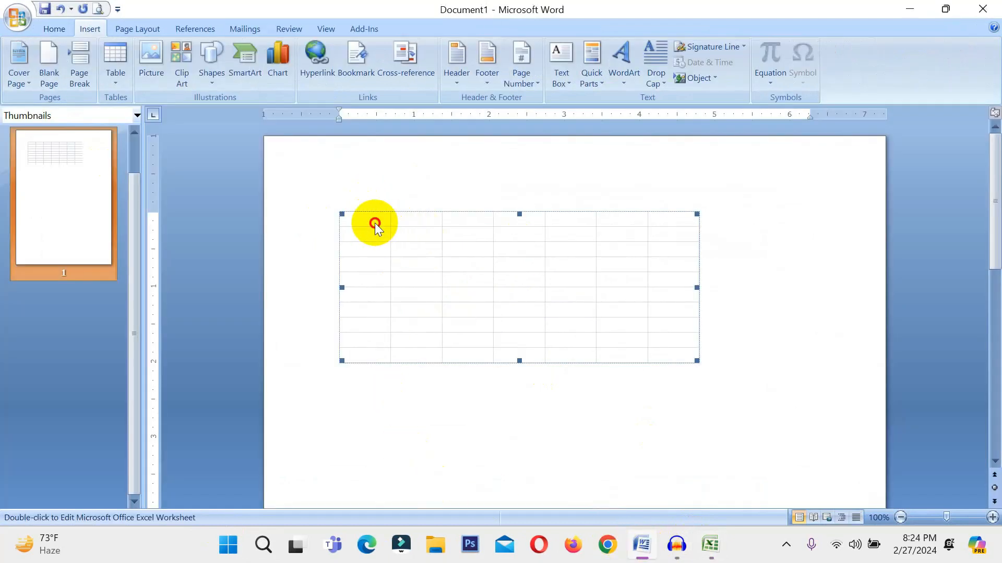
Replace the selected spreadsheet object with the built-in quick table "With Subheads 1".
click(111, 66)
click(686, 300)
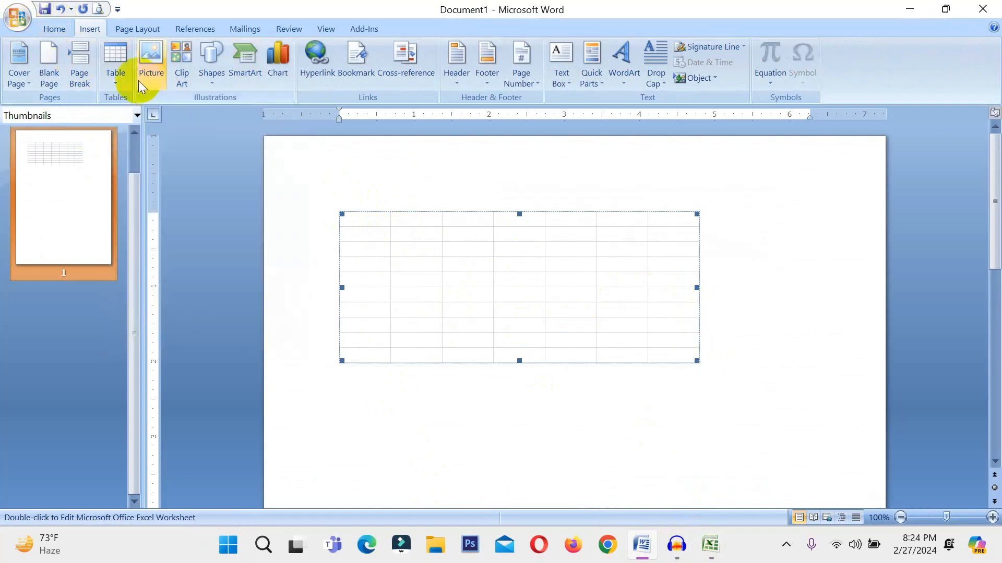
click(112, 65)
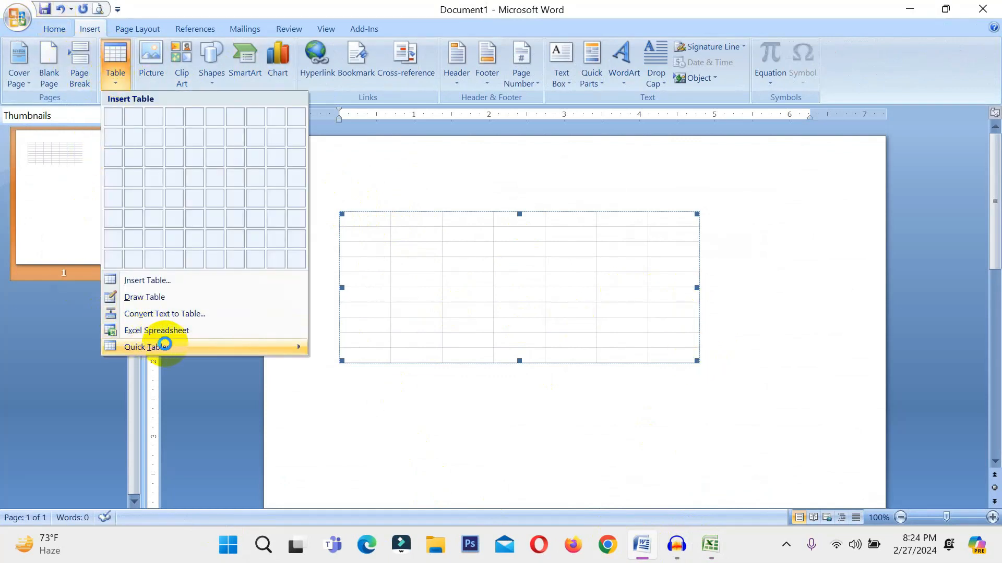
mouse_move(165, 346)
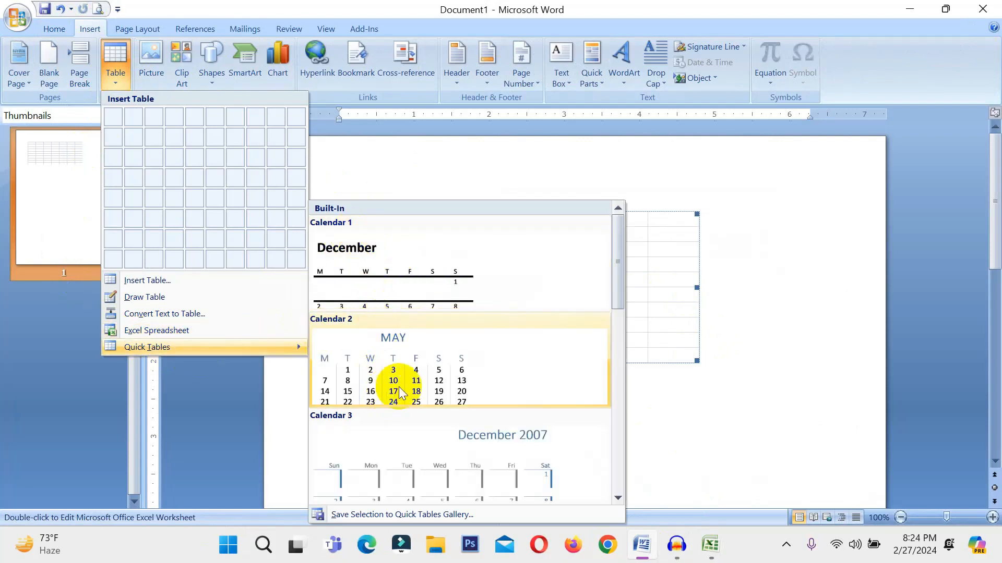
scroll(399, 386, down, 6)
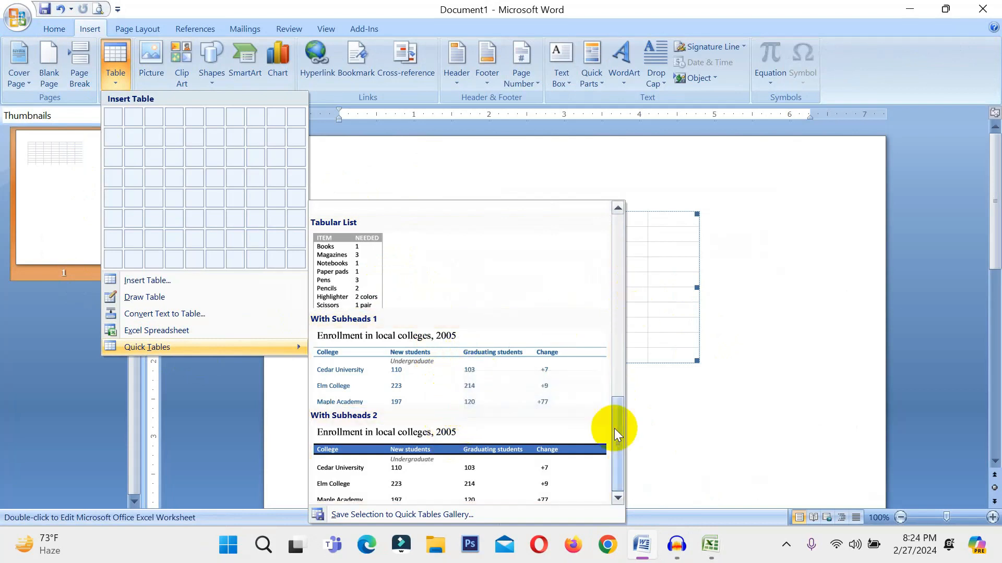
click(415, 371)
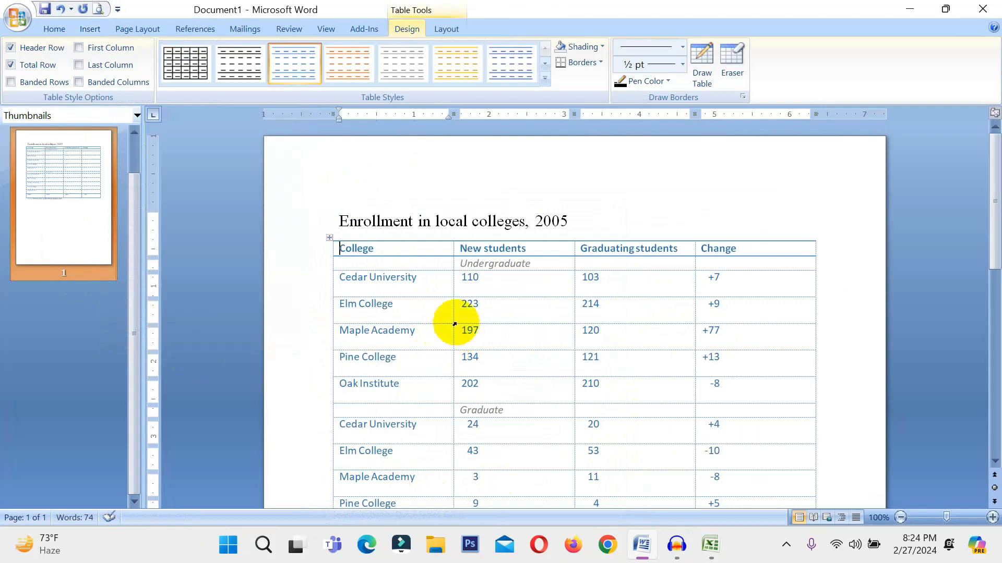
Turn the title line "Enrollment in local colleges, 2005" above the quick table into a two-column table.
scroll(642, 315, down, 4)
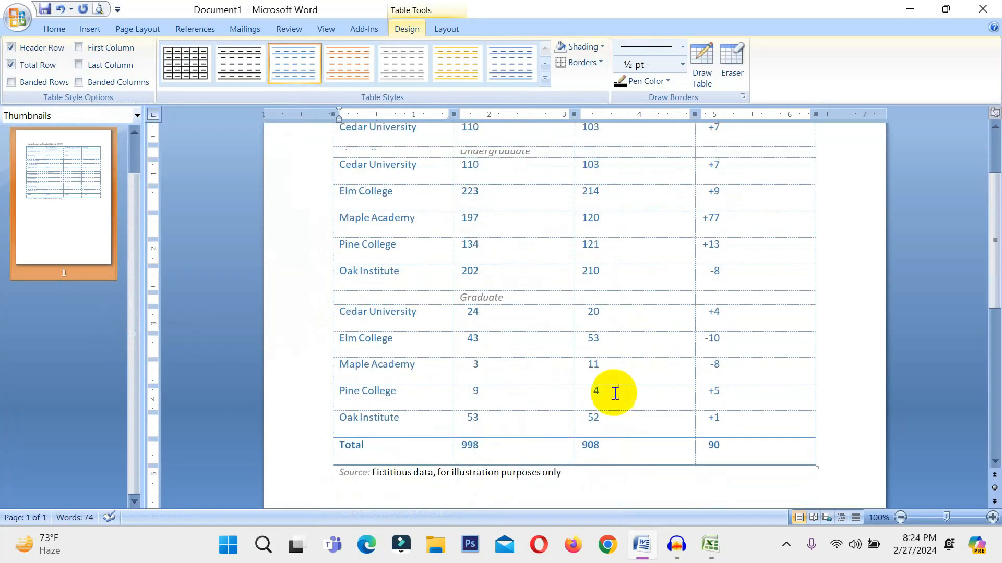
scroll(615, 394, down, 3)
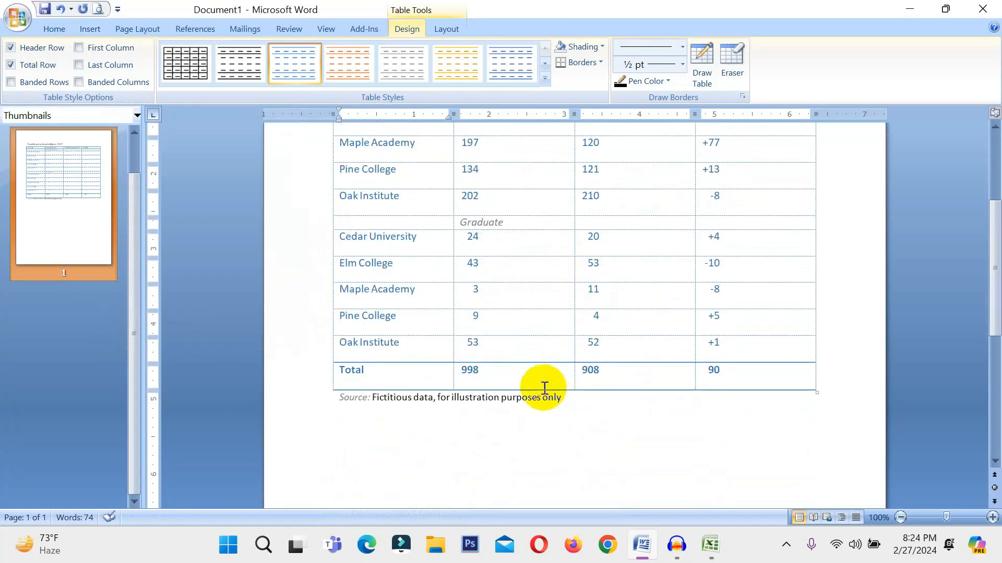
click(516, 347)
scroll(501, 355, up, 3)
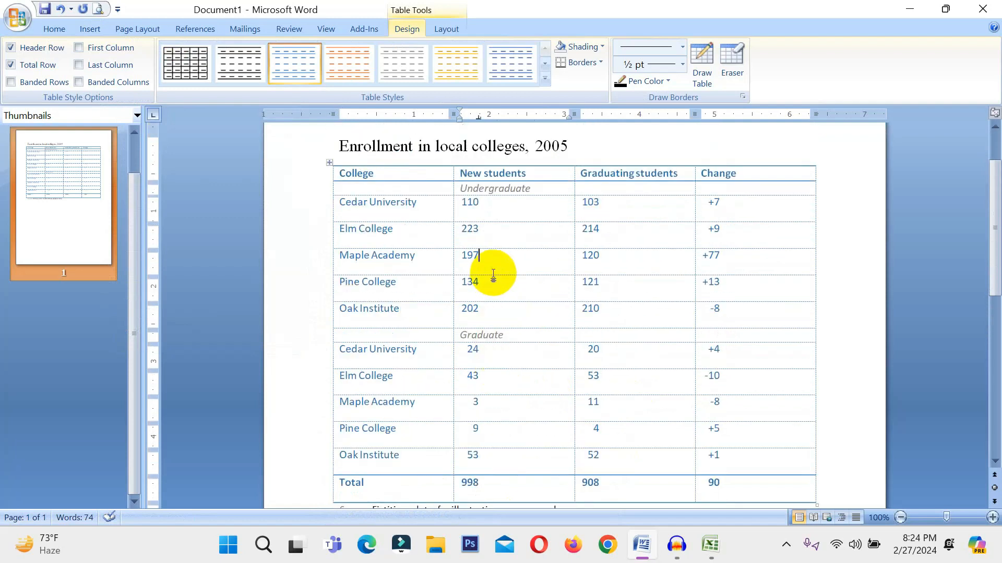
scroll(575, 317, up, 1)
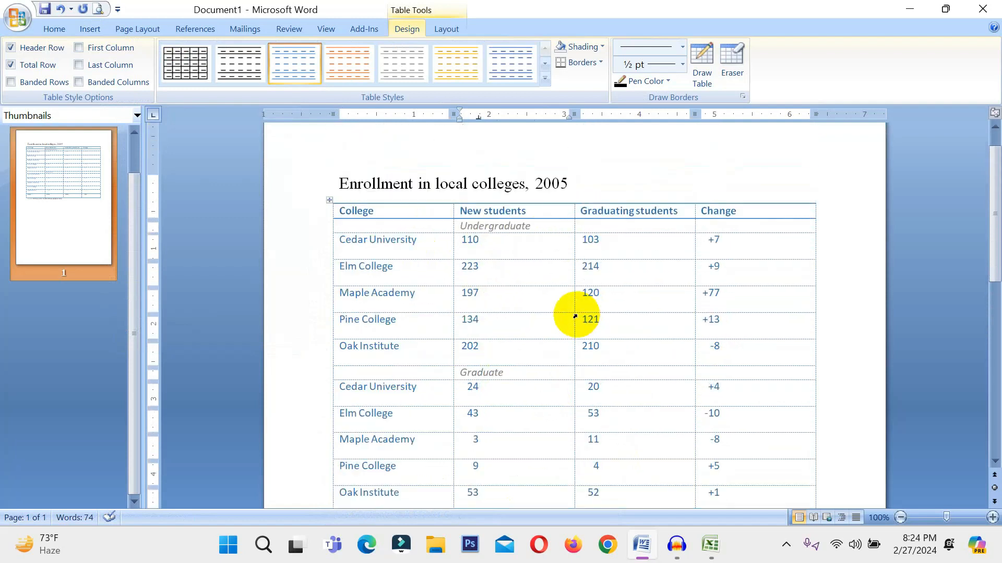
drag(584, 190, 339, 187)
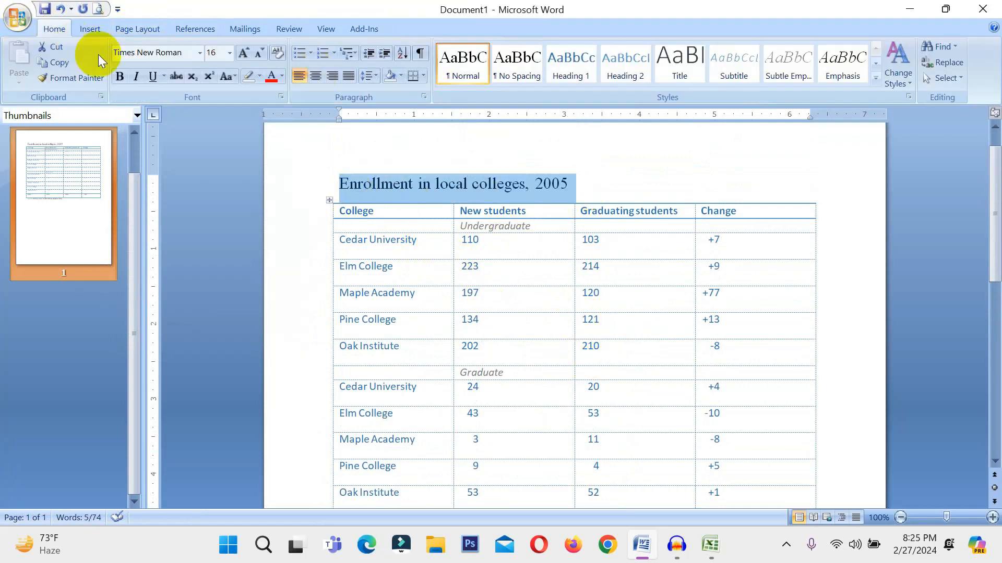
click(92, 27)
click(113, 69)
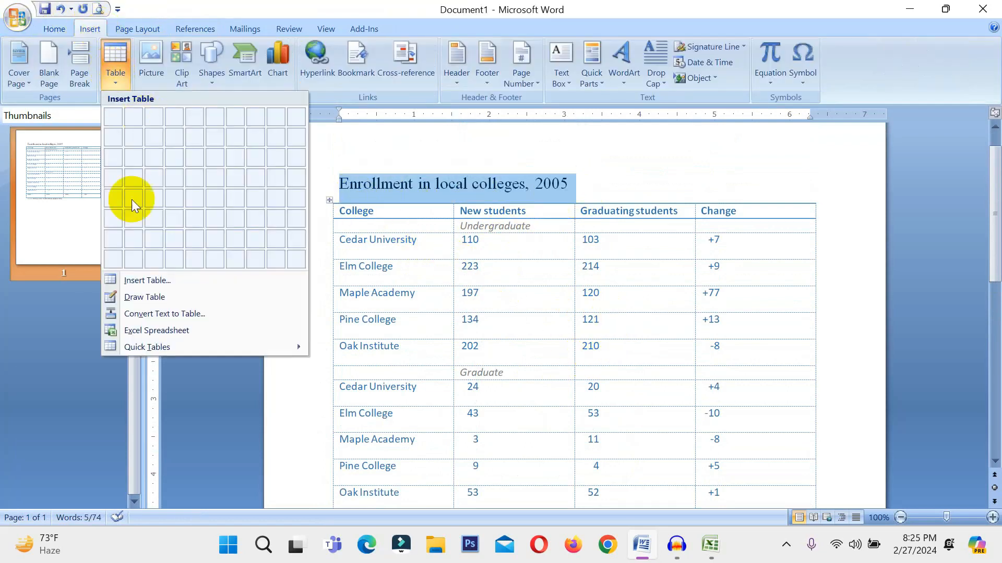
click(152, 282)
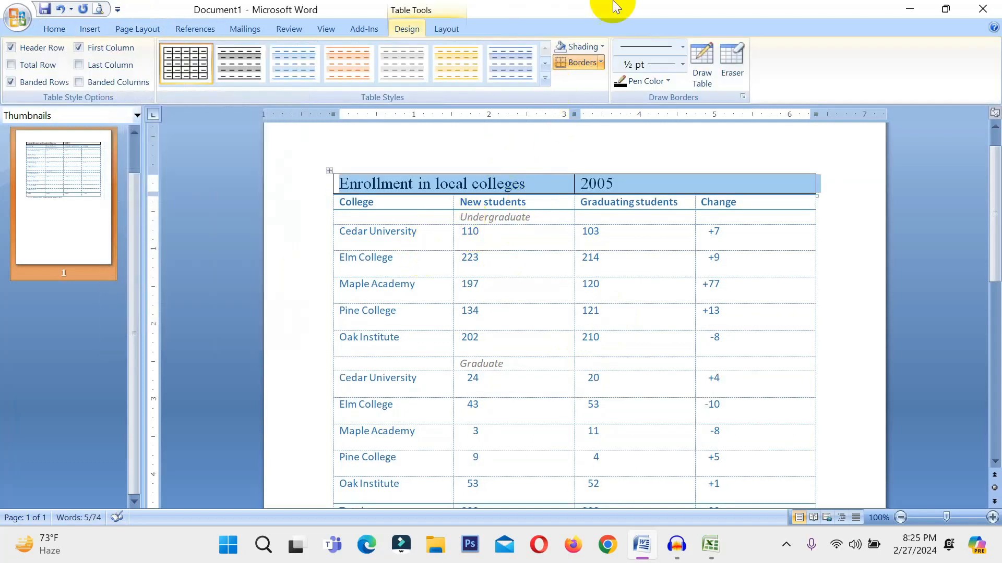
View the Formula dialog for the title's table and close it without entering a formula.
click(447, 29)
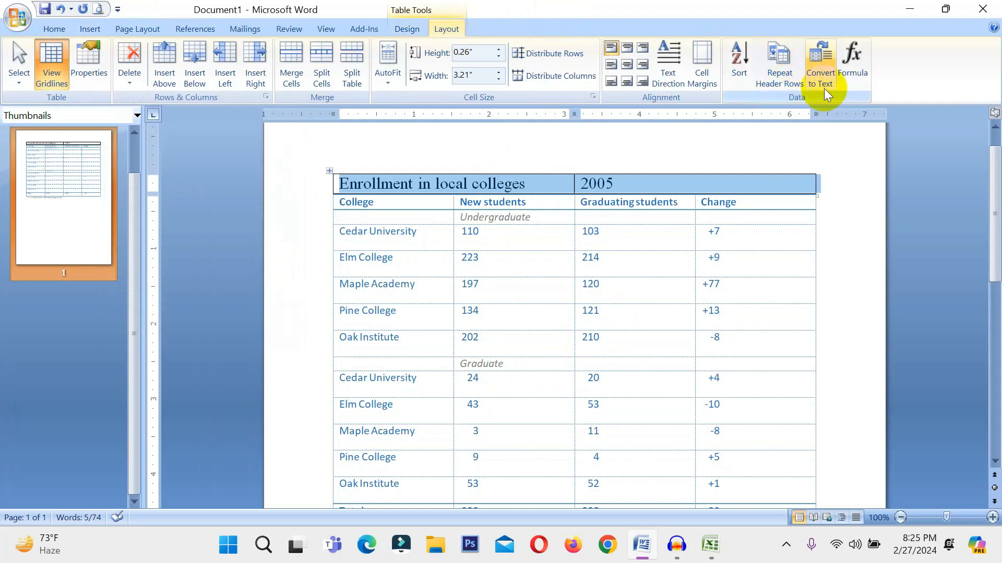
click(855, 68)
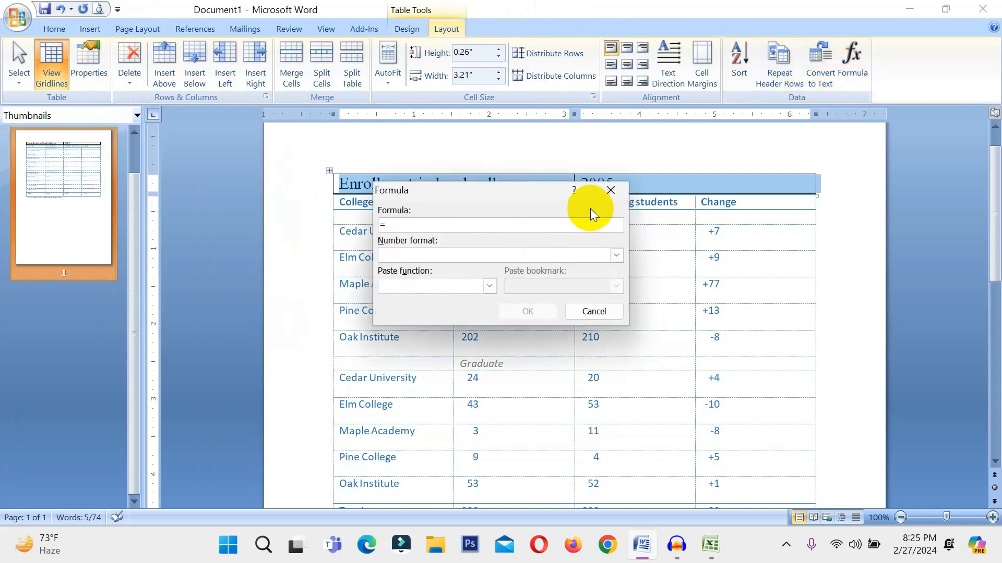
click(608, 191)
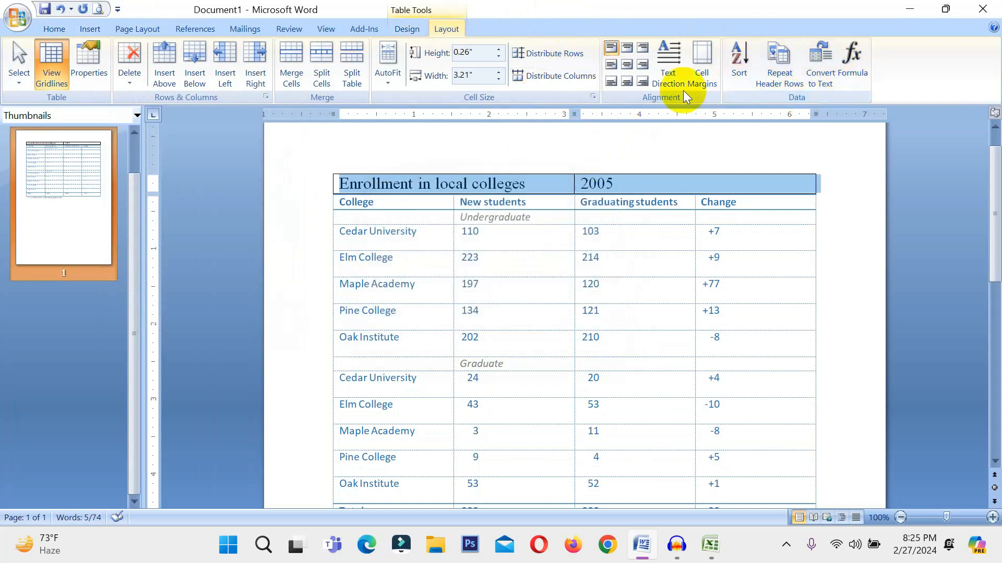
click(89, 30)
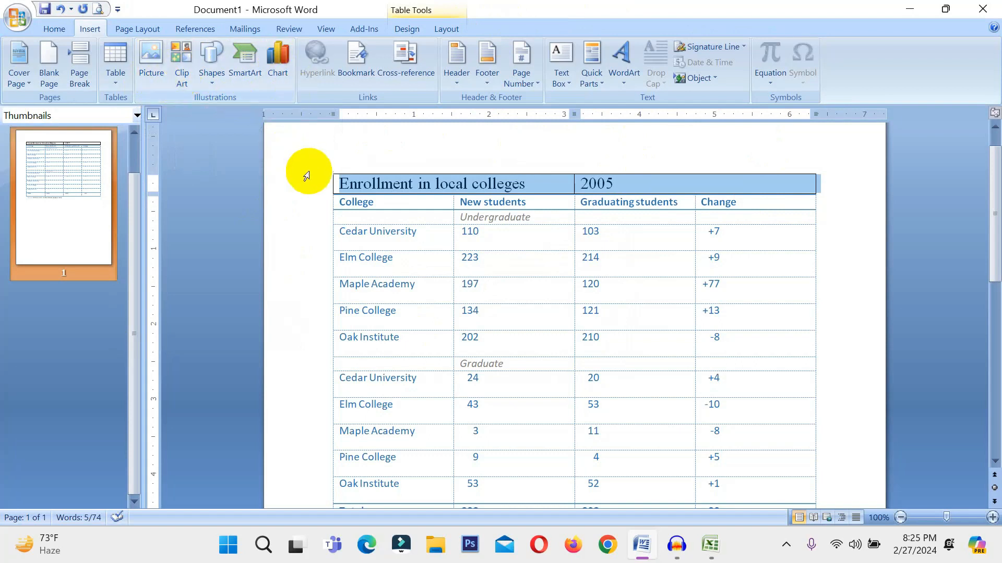
click(498, 240)
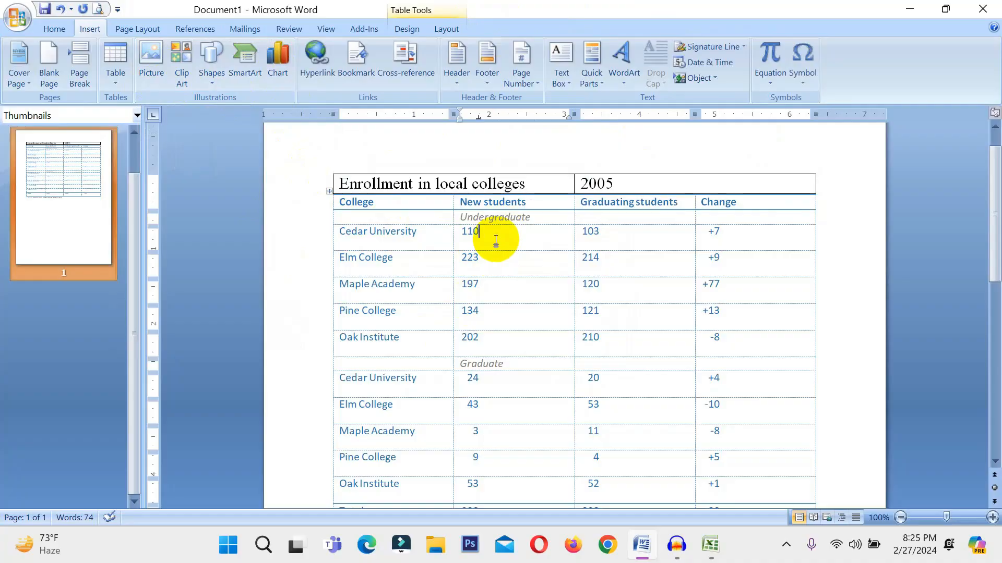